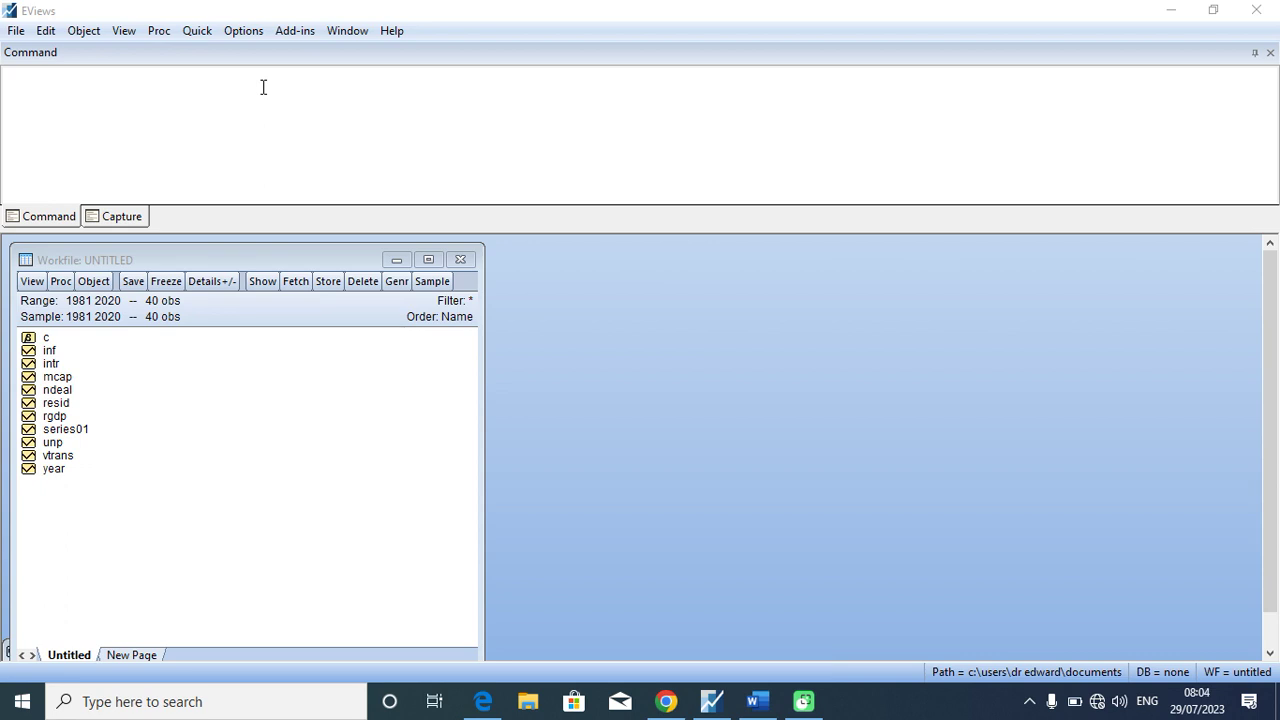
Estimate an unrestricted VAR with endogenous variables LOG(RGDP), LOG(MCAP), LOG(NDEAL), LOG(VTRANS) and INTR, deleting the existing untitled VAR
{"action": "left_click", "coordinate": [200, 31]}
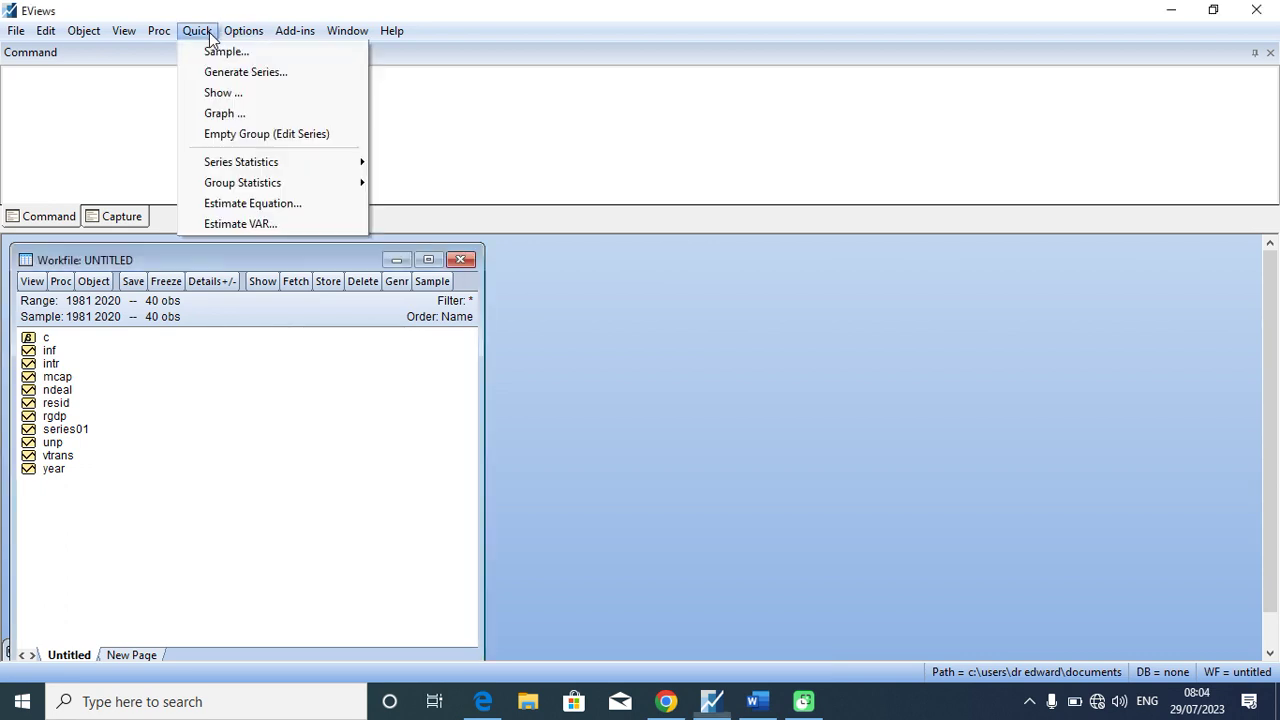
{"action": "left_click", "coordinate": [276, 224]}
{"action": "left_click", "coordinate": [641, 262]}
{"action": "type", "text": "LOG(L"}
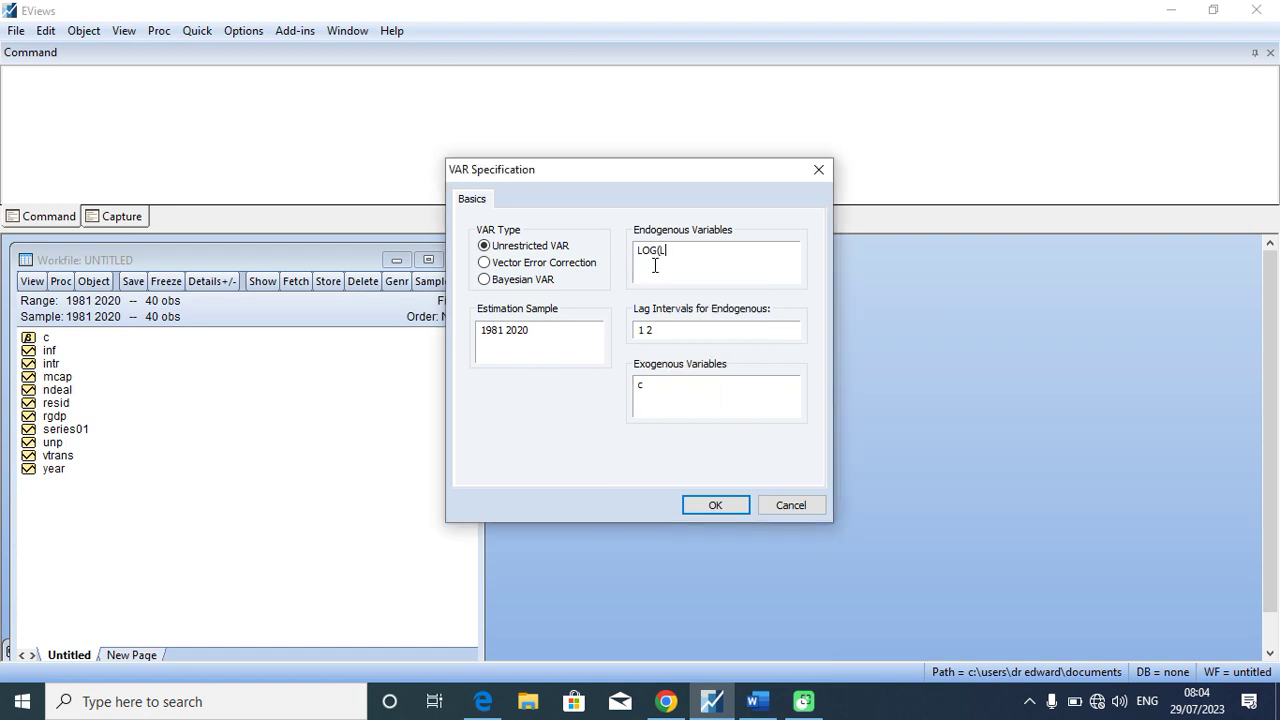
{"action": "type", "text": "RGDP) LOG(MCAP) LOG(NDEAL) LOG(VTRANS"}
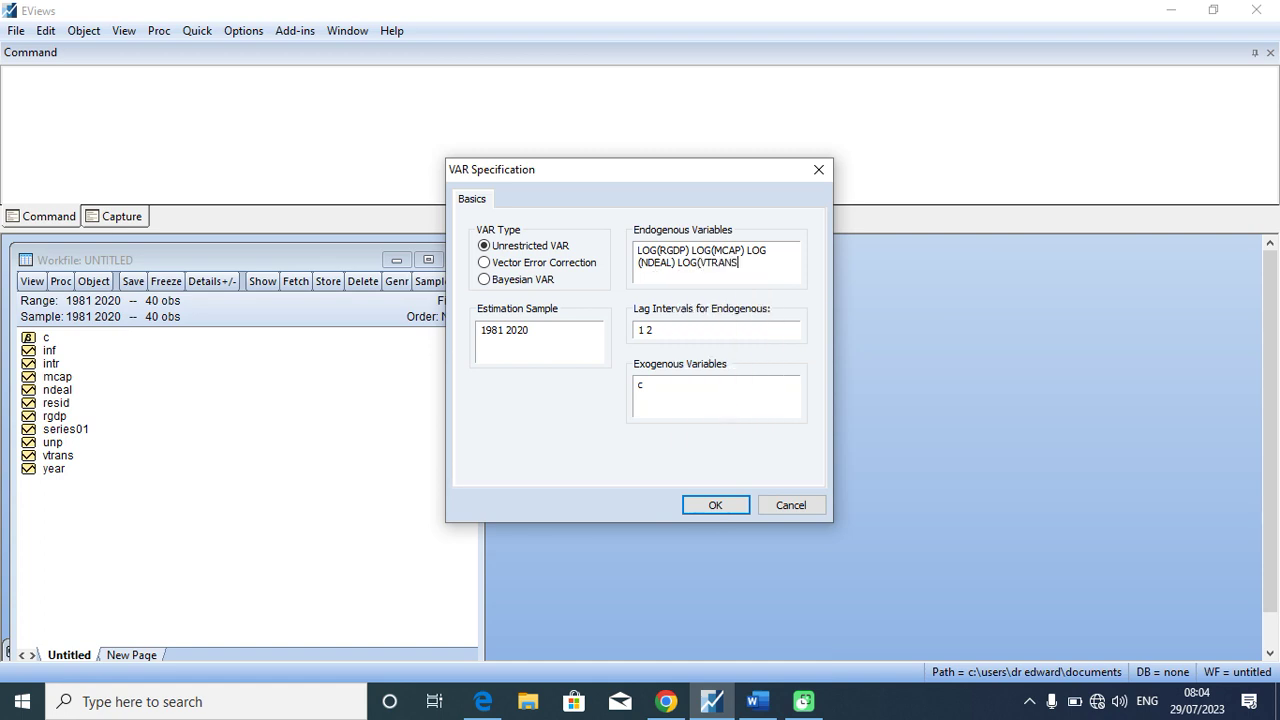
{"action": "type", "text": ") INTR"}
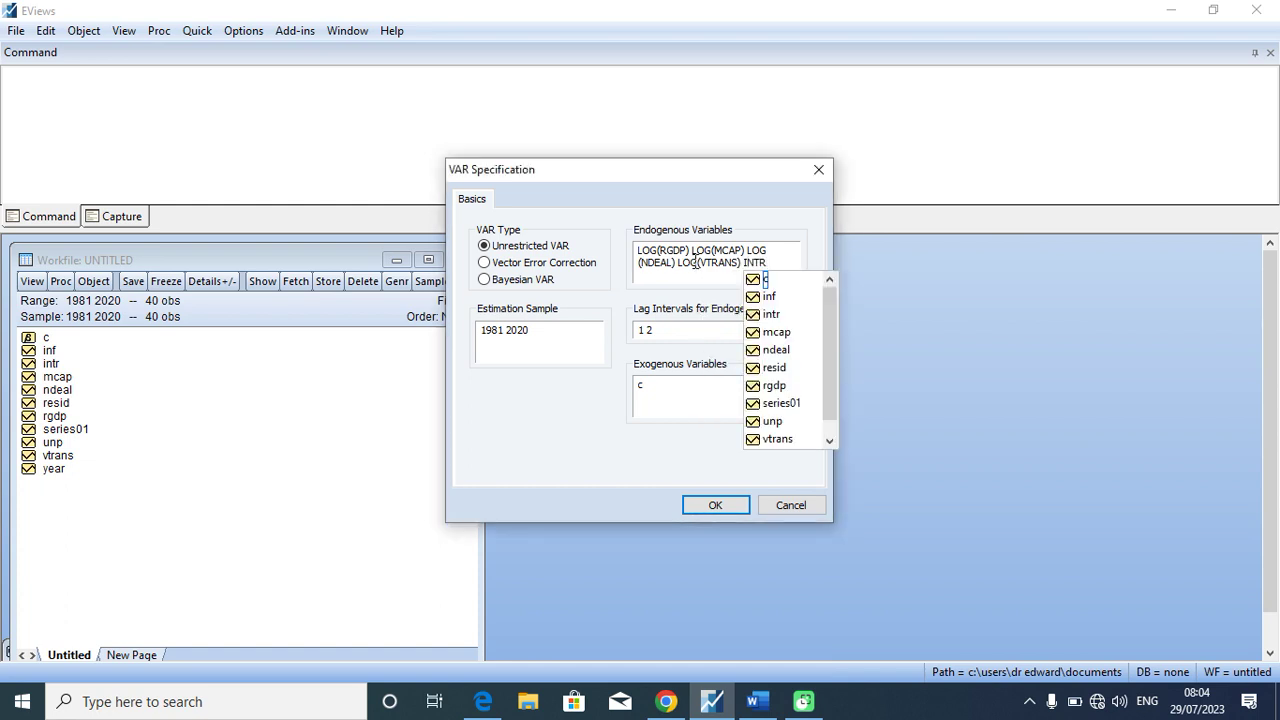
{"action": "left_click", "coordinate": [712, 258]}
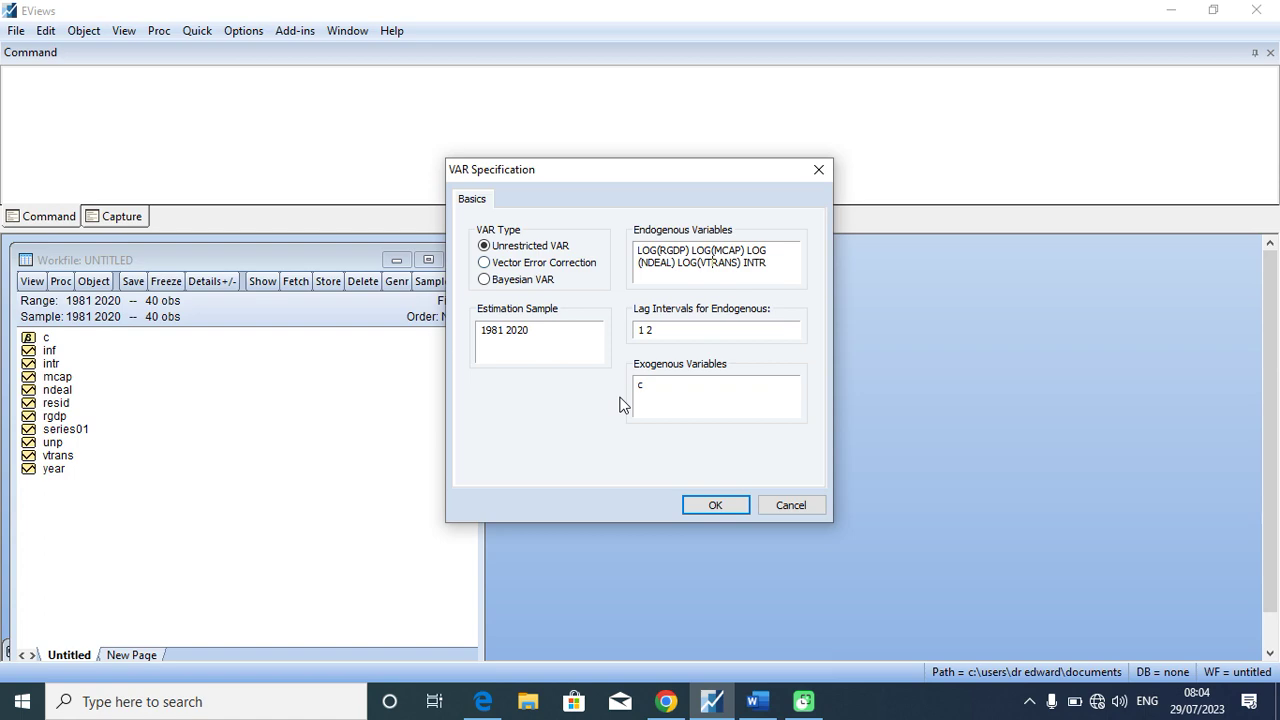
{"action": "left_click", "coordinate": [694, 505]}
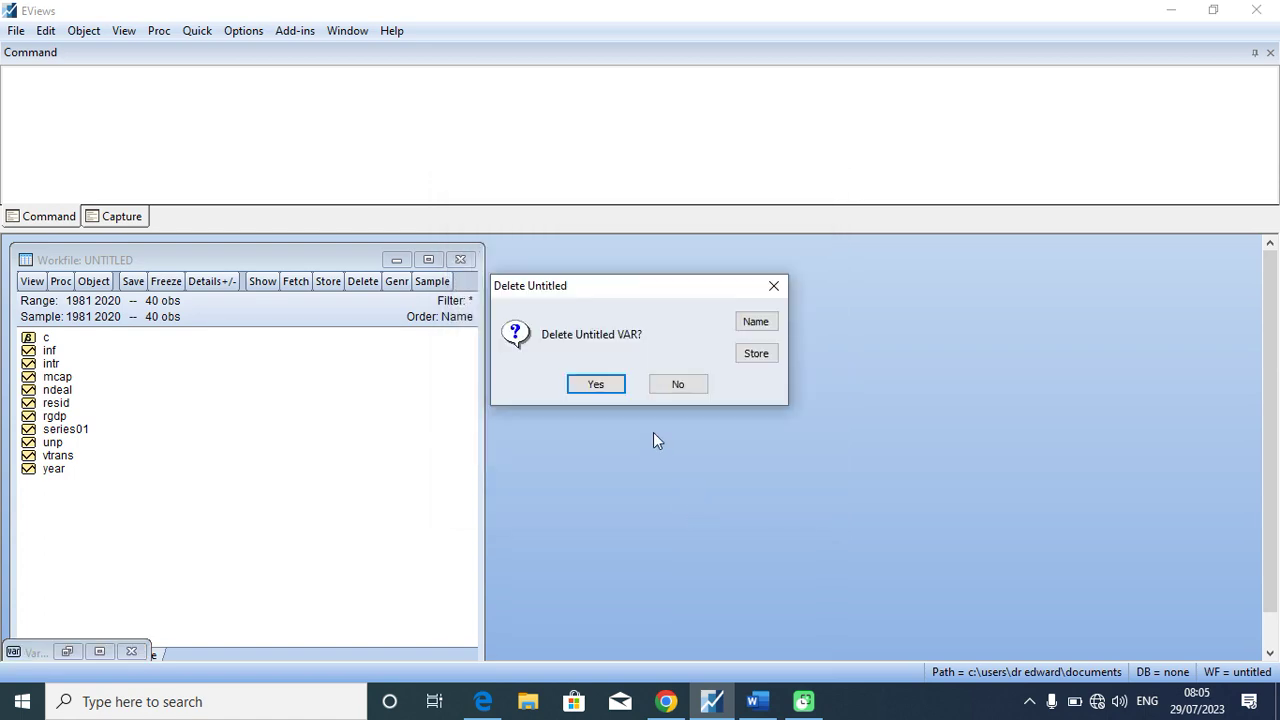
{"action": "left_click", "coordinate": [619, 384]}
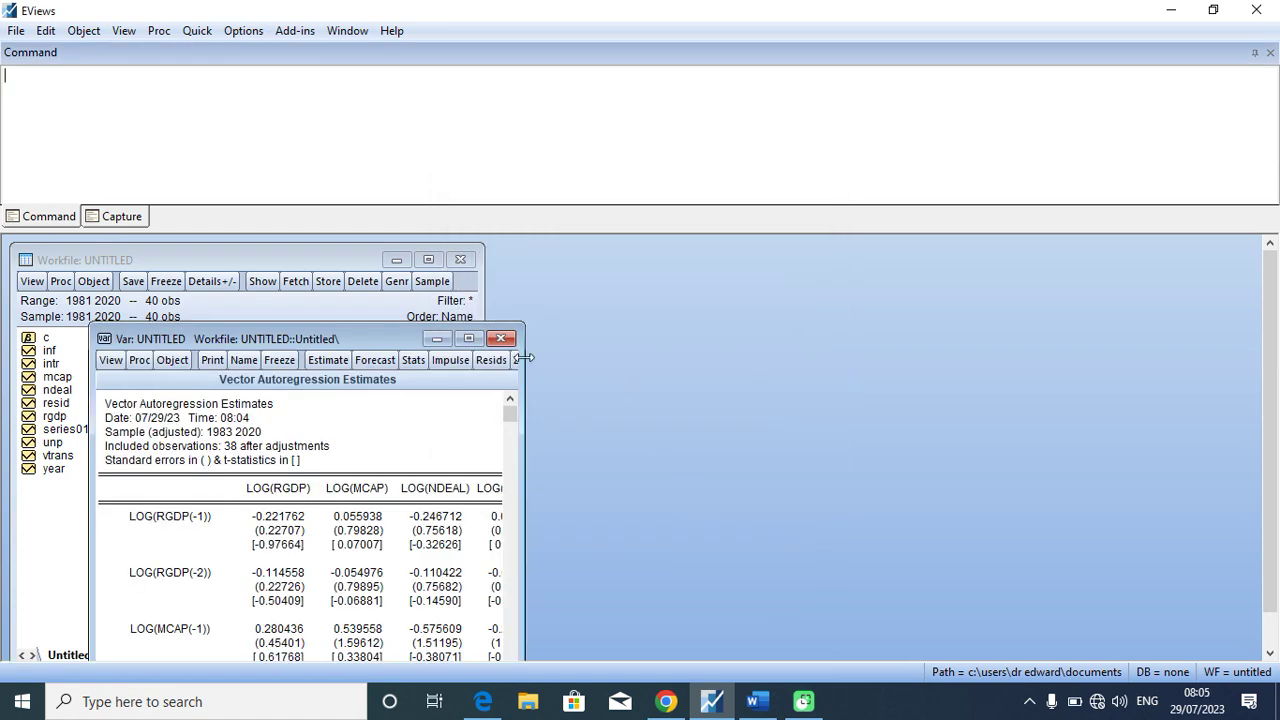
Maximise the VAR estimates window and look over the coefficient table
{"action": "left_click", "coordinate": [468, 338]}
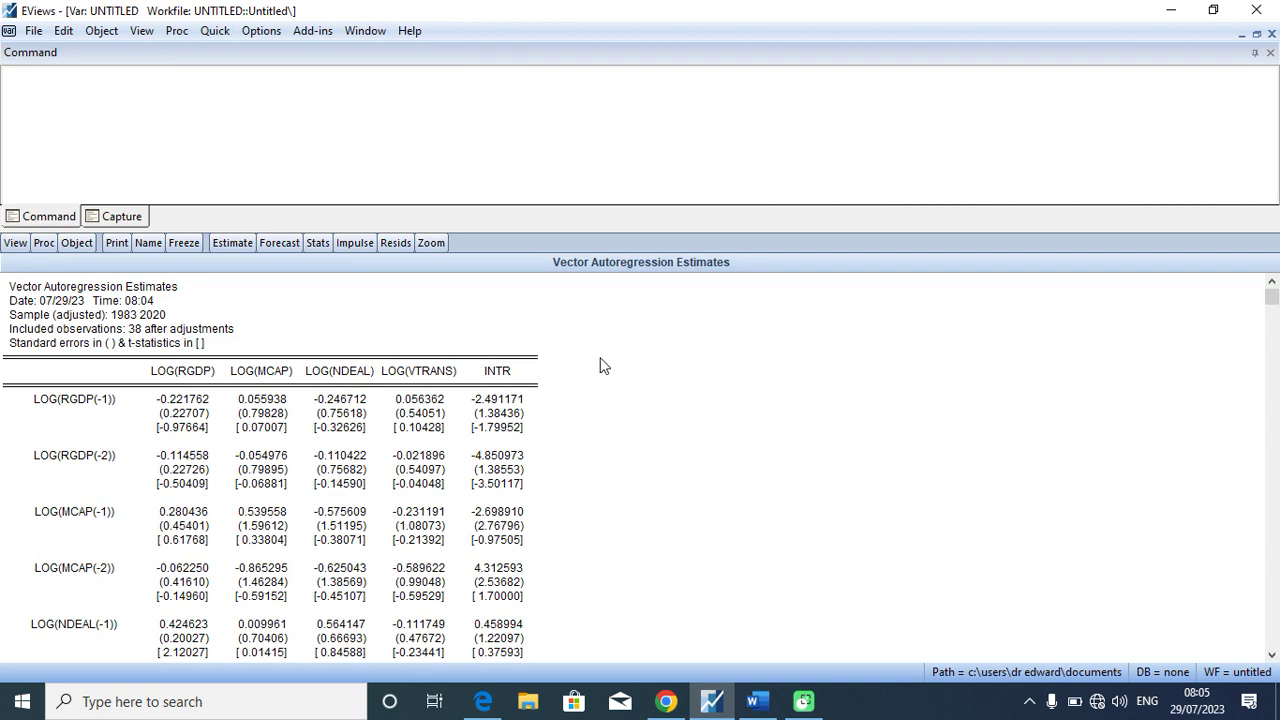
{"action": "left_click", "coordinate": [622, 202]}
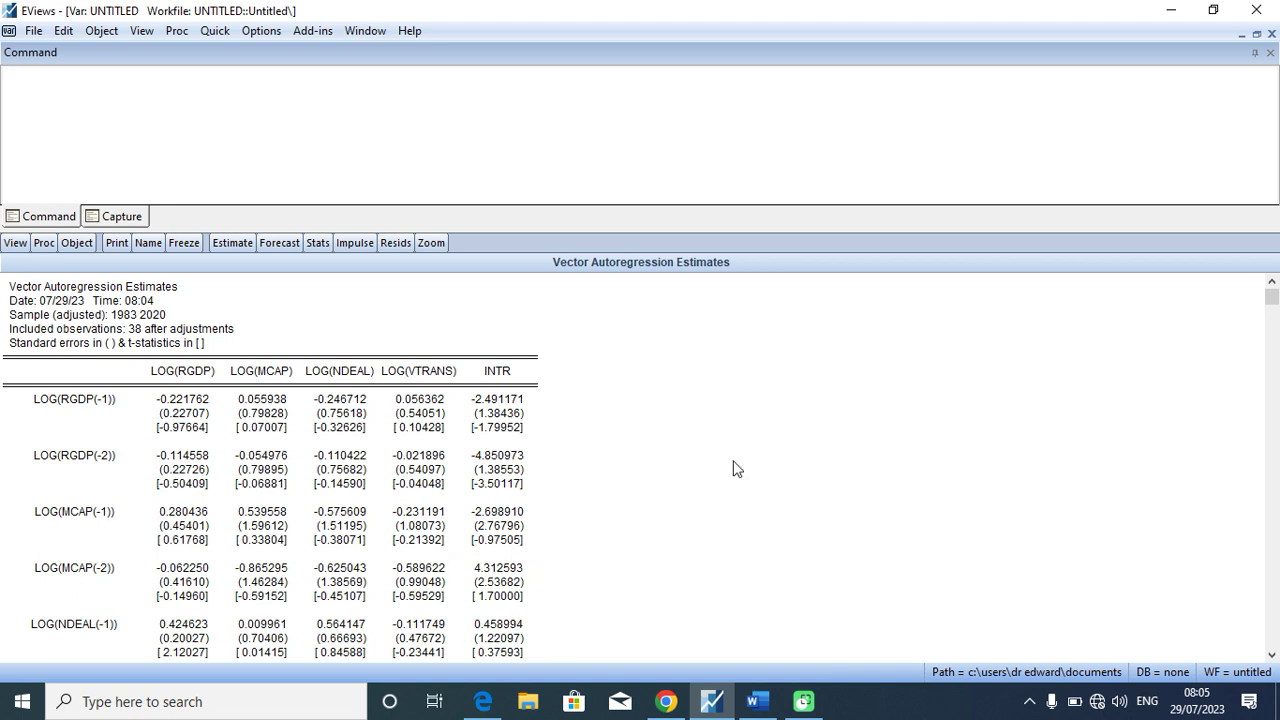
{"action": "mouse_move", "coordinate": [1274, 305]}
{"action": "left_mouse_down"}
{"action": "mouse_move", "coordinate": [1274, 600]}
{"action": "mouse_move", "coordinate": [1272, 288]}
{"action": "left_mouse_up"}
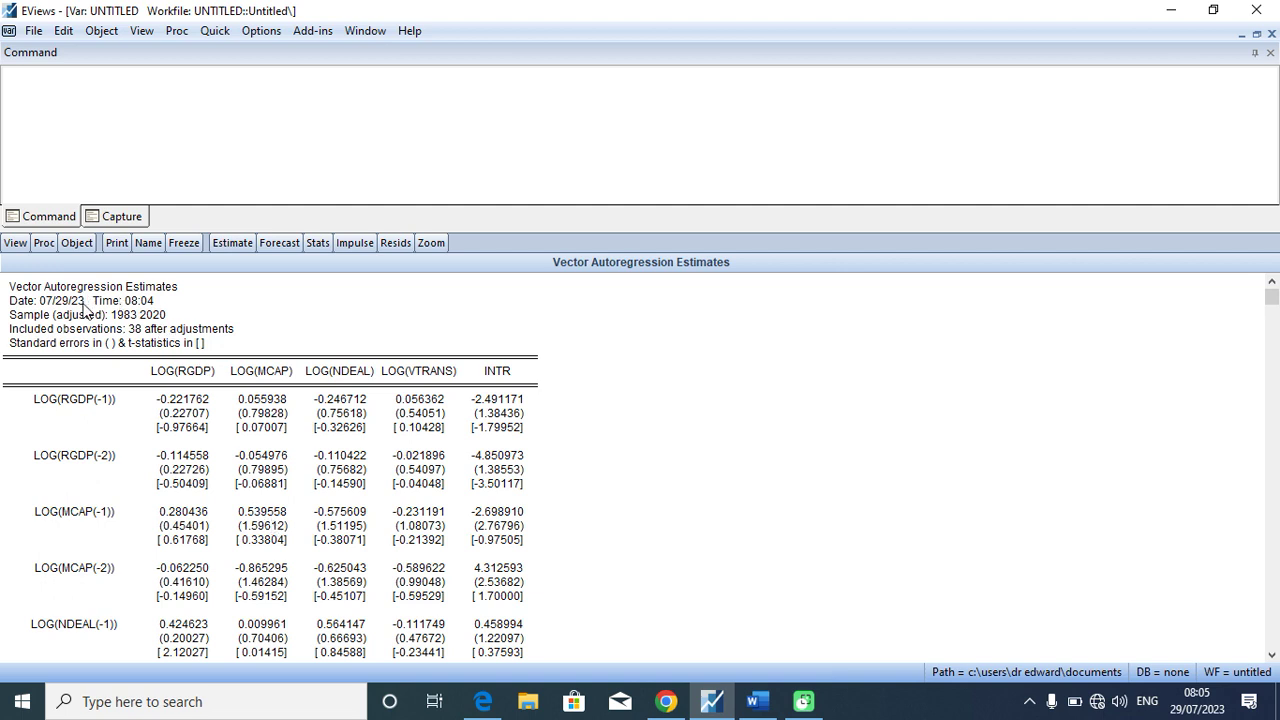
Generate the VAR's impulse responses as multiple graphs with analytic standard errors over 4 periods
{"action": "left_click", "coordinate": [15, 243]}
{"action": "mouse_move", "coordinate": [74, 383]}
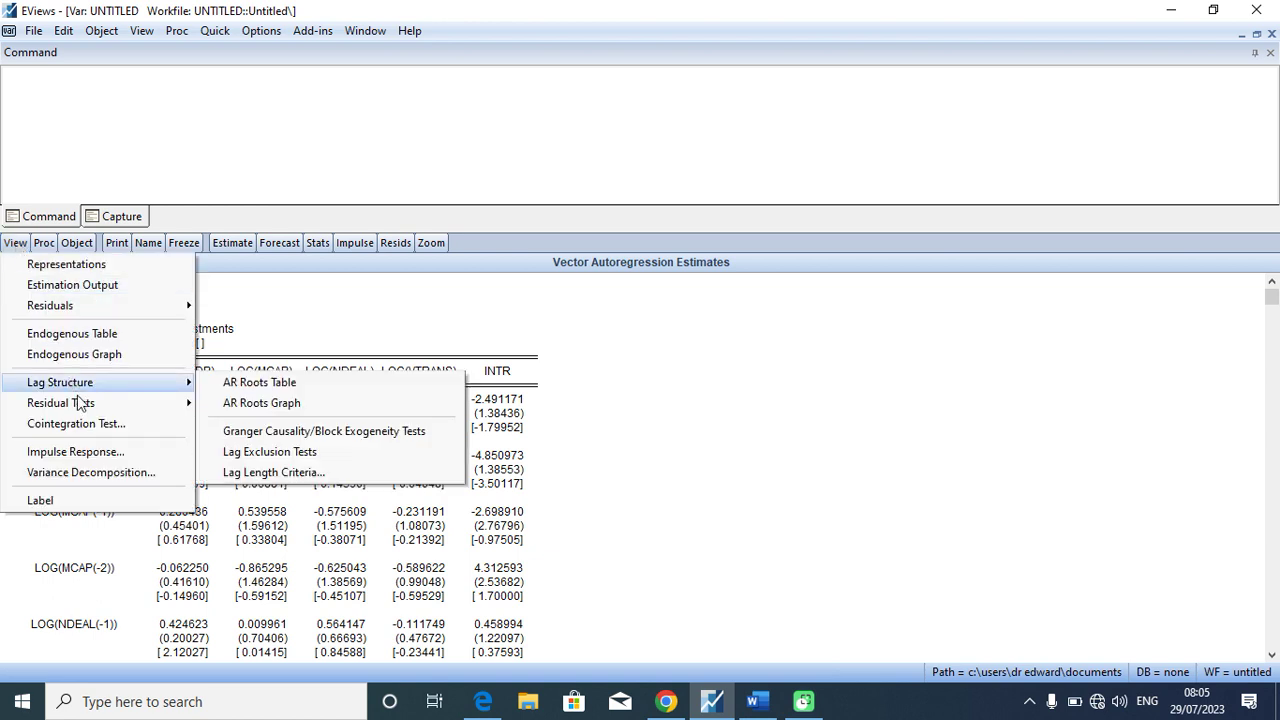
{"action": "mouse_move", "coordinate": [82, 406]}
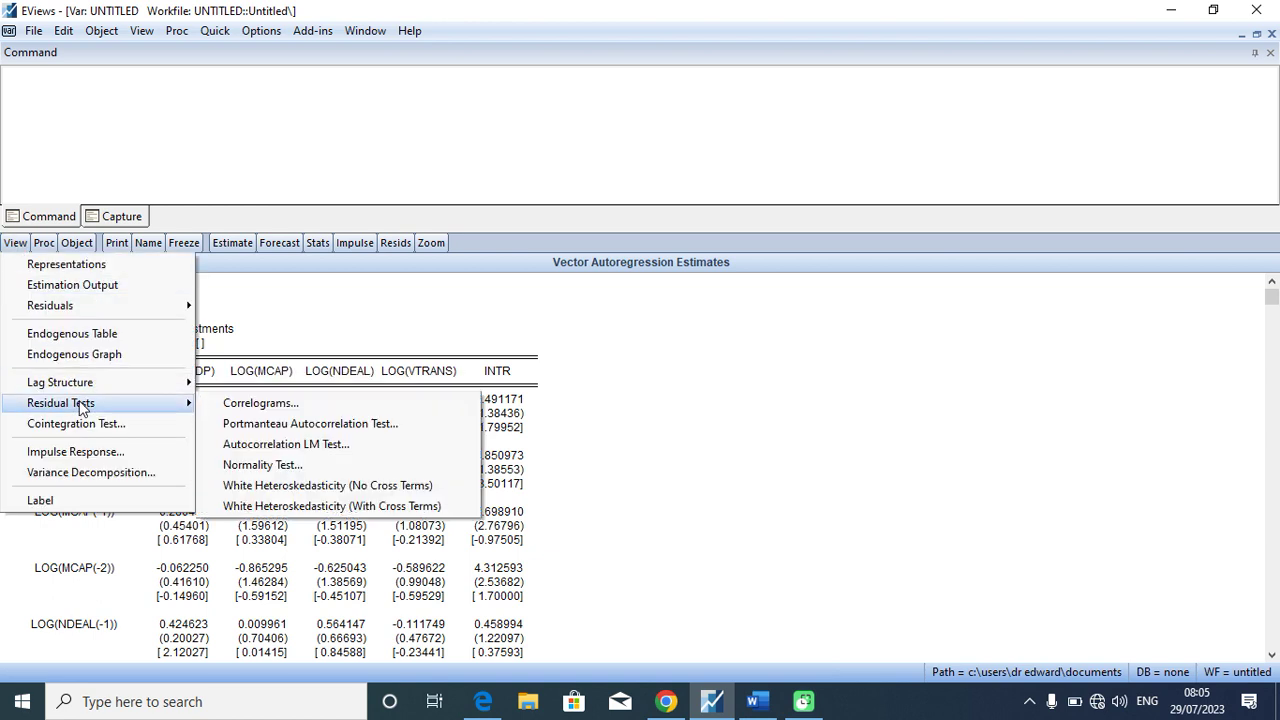
{"action": "left_click", "coordinate": [80, 452]}
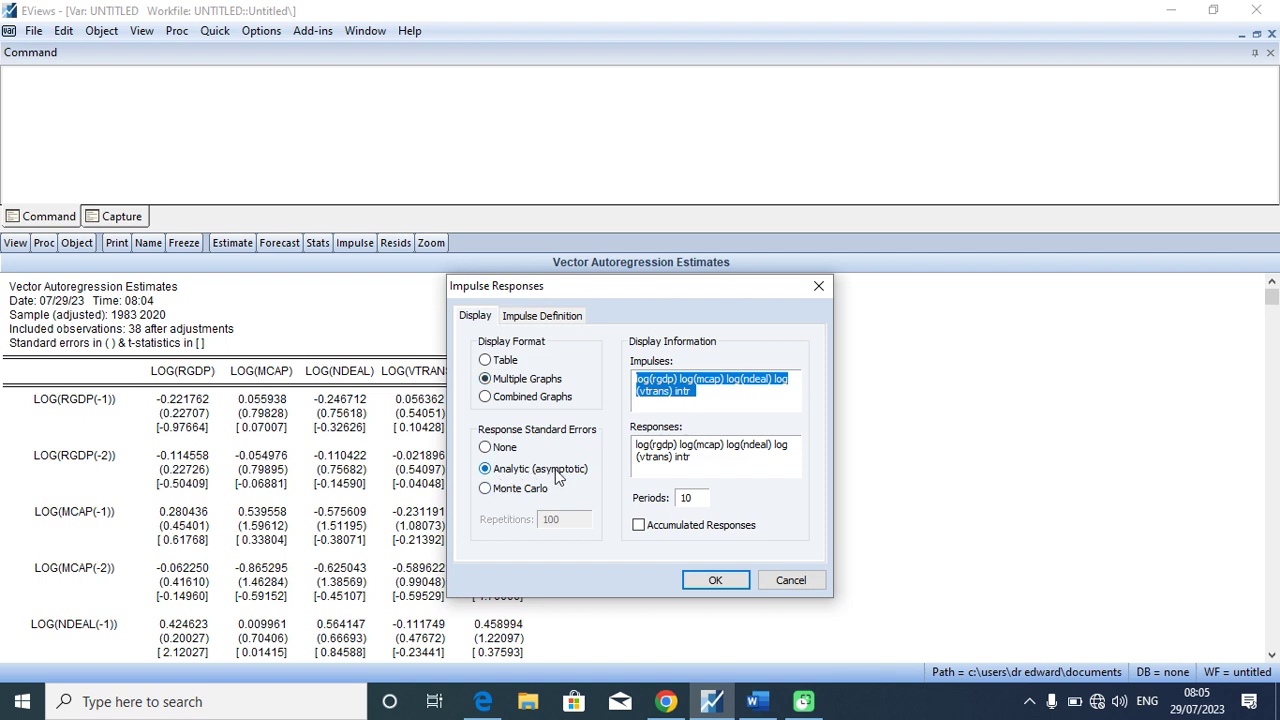
{"action": "left_click", "coordinate": [692, 497]}
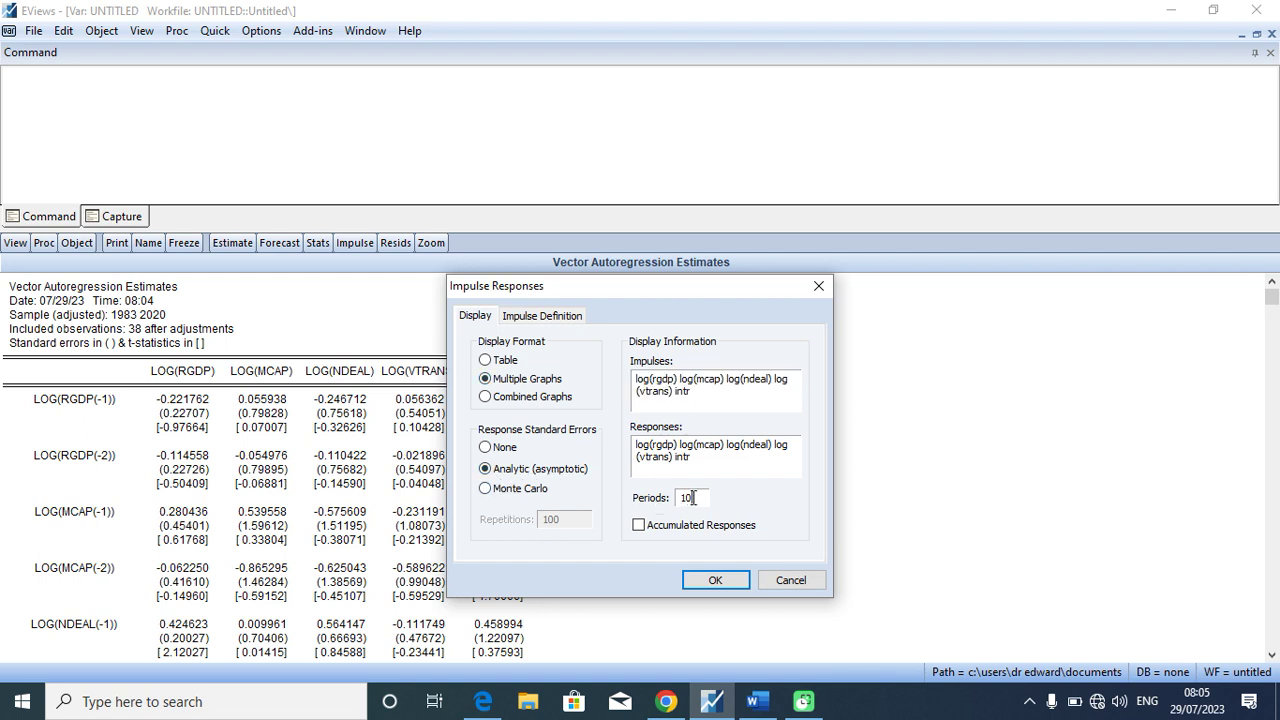
{"action": "key", "text": "BackSpace"}
{"action": "type", "text": "4"}
{"action": "left_click", "coordinate": [715, 583]}
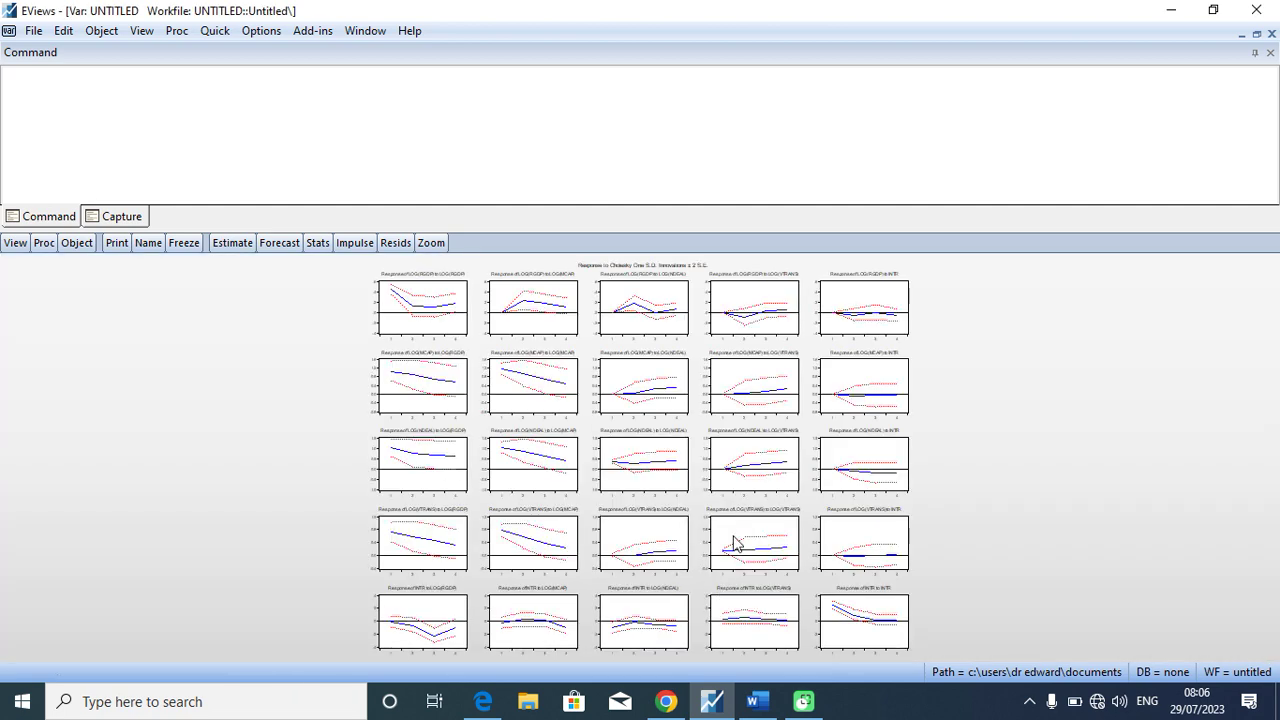
Copy all the impulse response graphs and paste them into the blank Word document
{"action": "left_click", "coordinate": [1012, 415]}
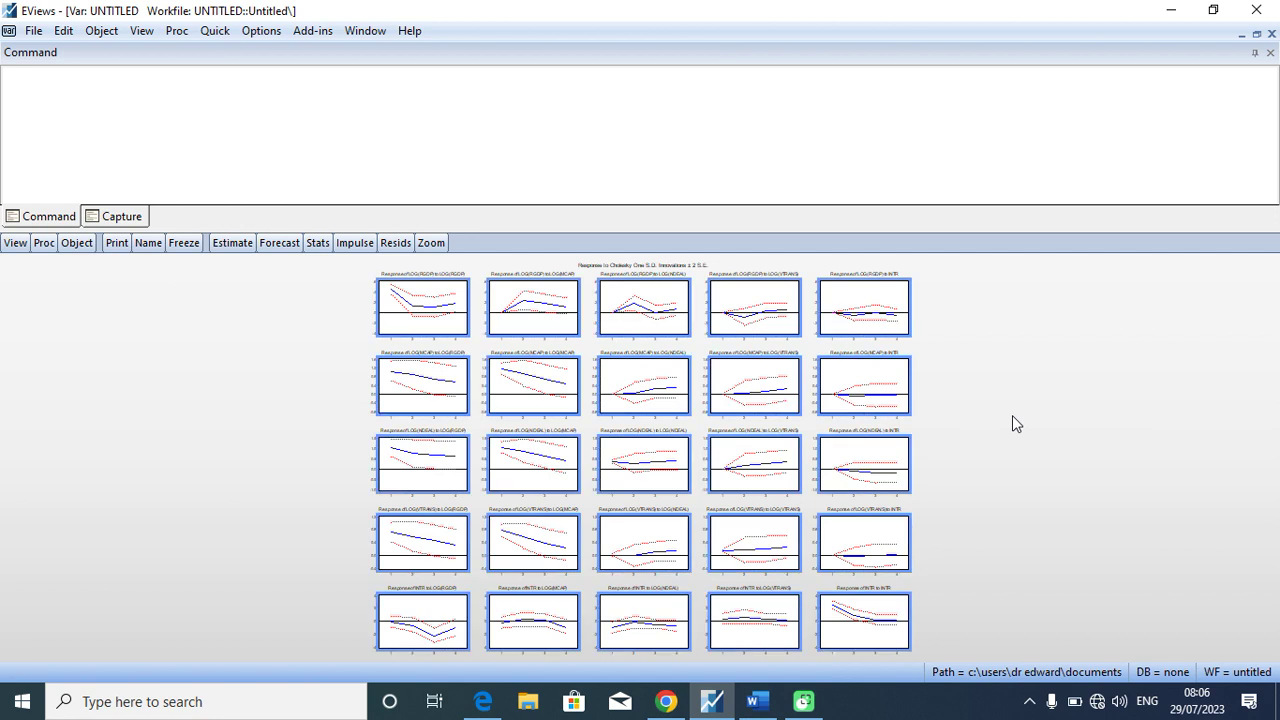
{"action": "left_click", "coordinate": [758, 701]}
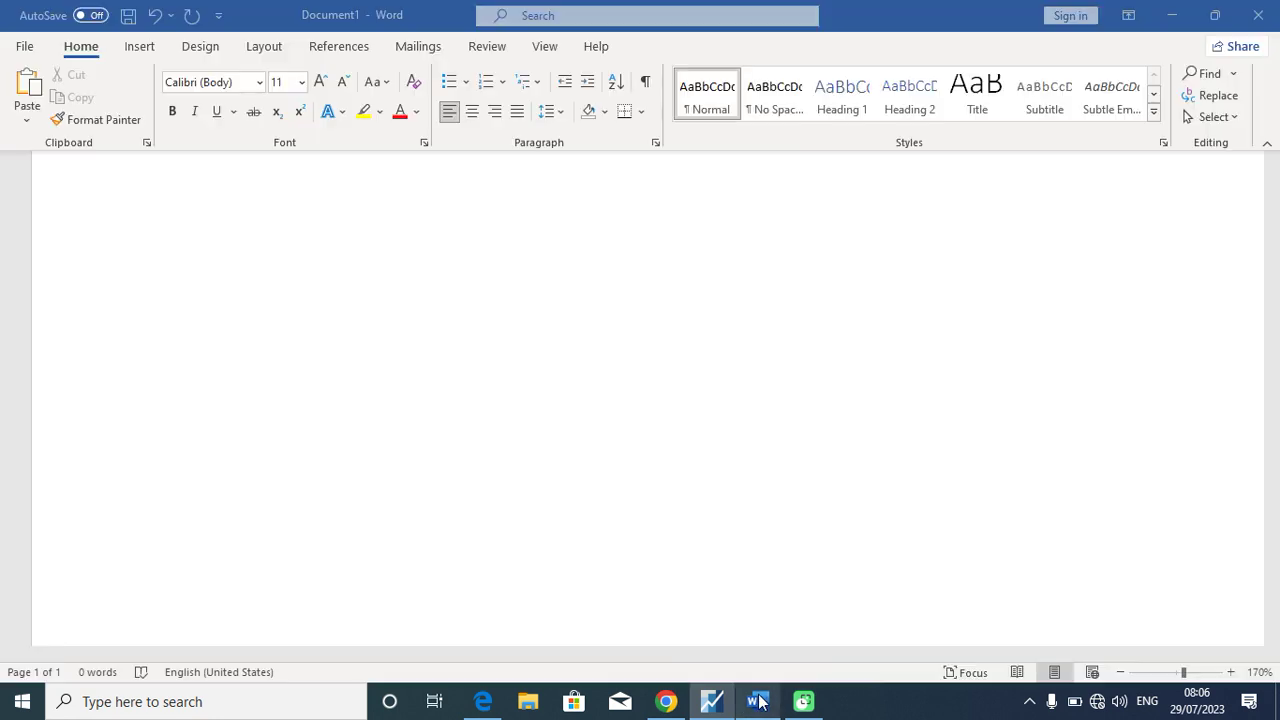
{"action": "key", "text": "ctrl+v"}
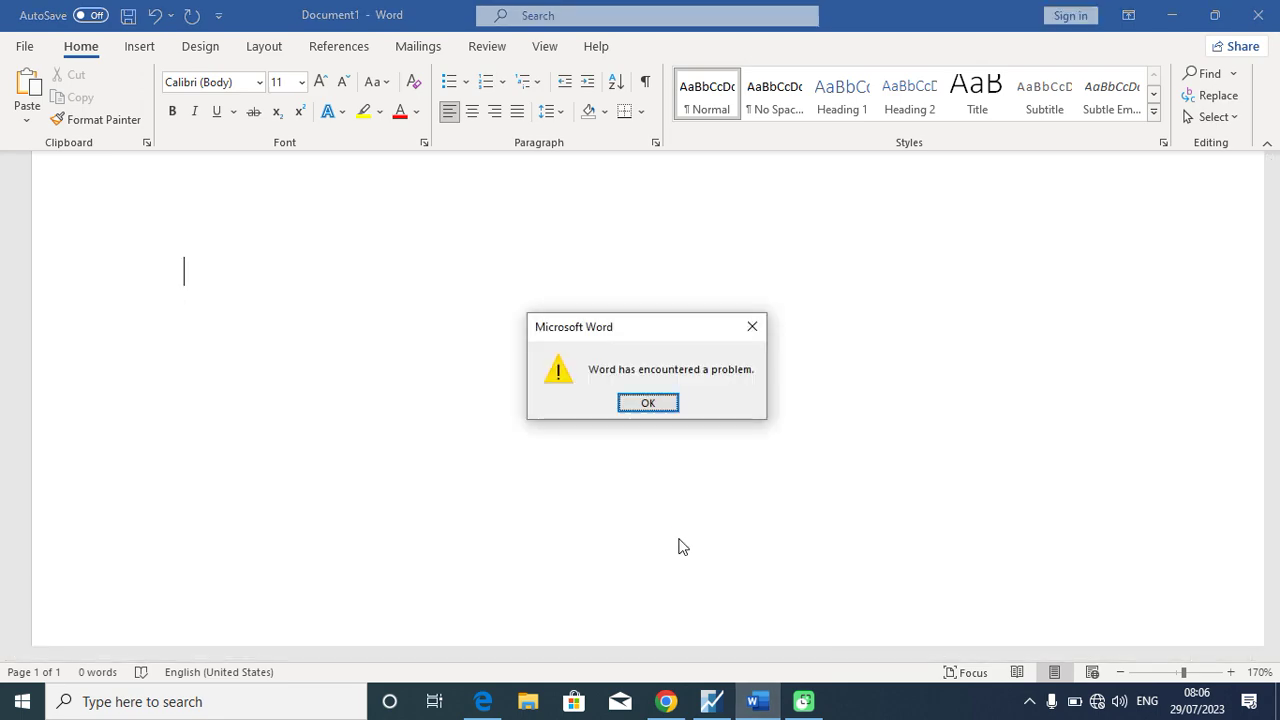
{"action": "left_click", "coordinate": [652, 405]}
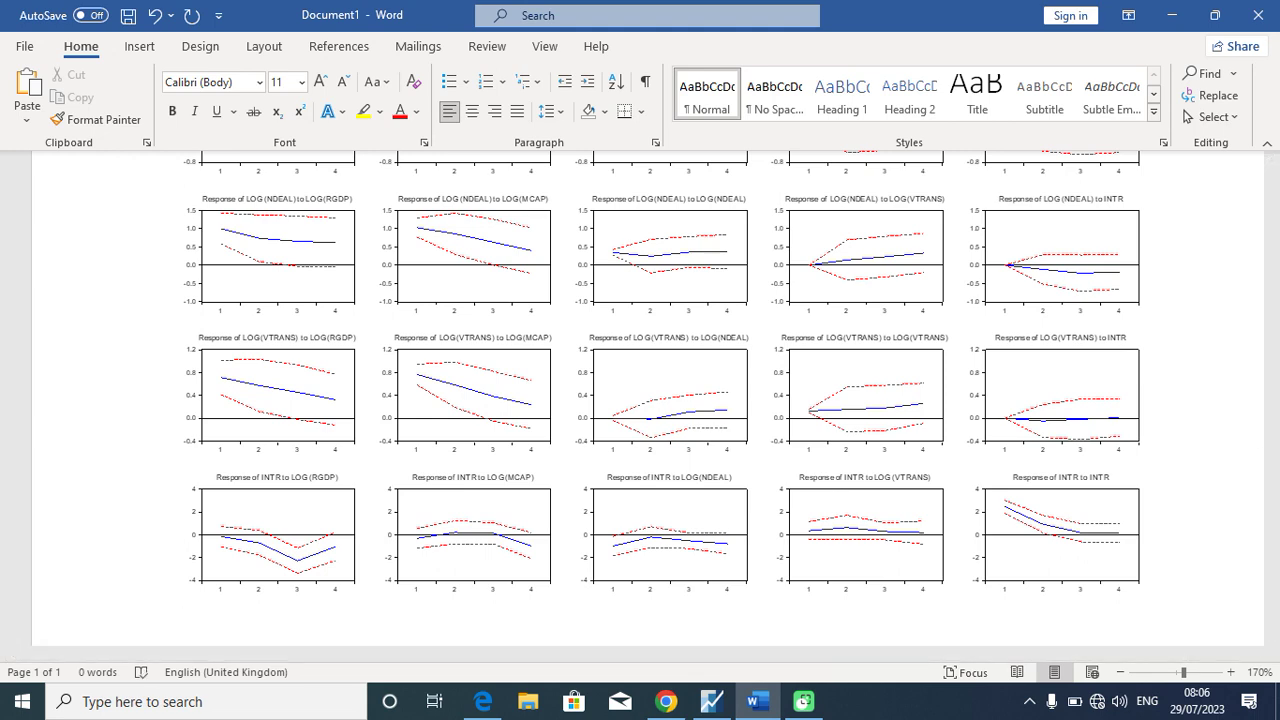
{"action": "scroll", "coordinate": [660, 390], "scroll_direction": "down", "scroll_amount": 1}
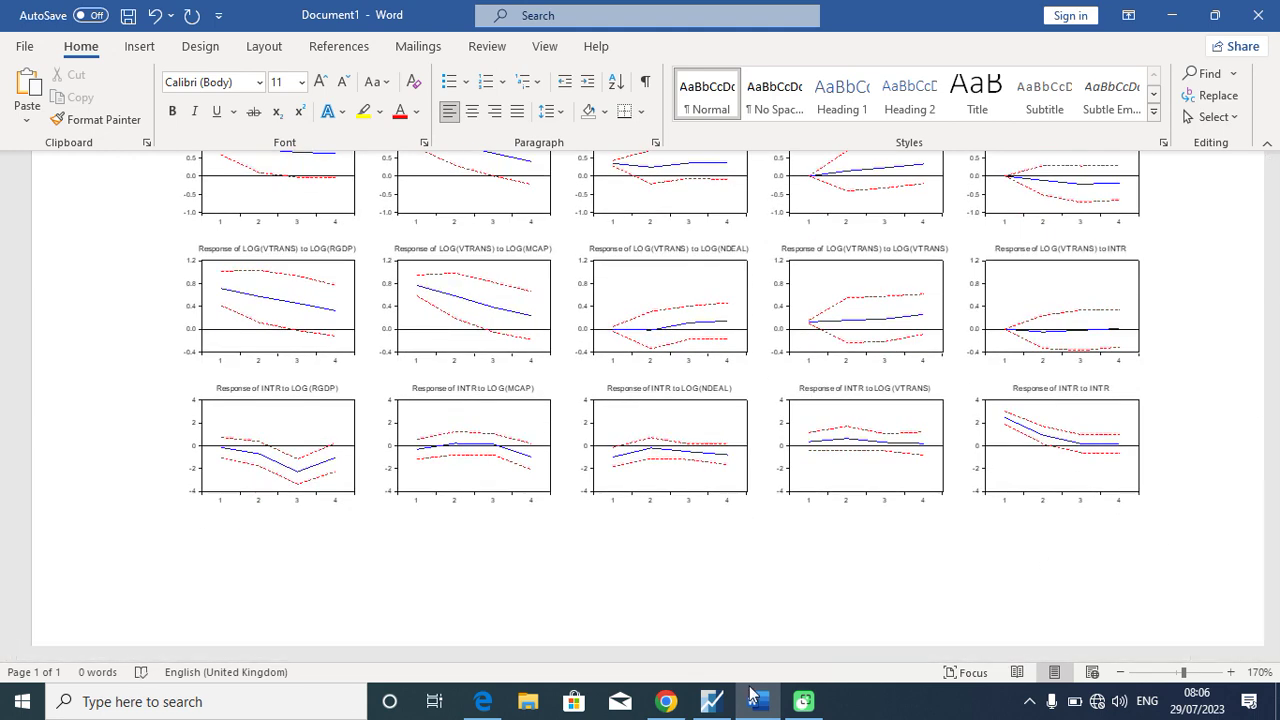
Switch back to EViews and generate the VAR's Cholesky variance decomposition as a table with no standard errors
{"action": "left_click", "coordinate": [722, 705]}
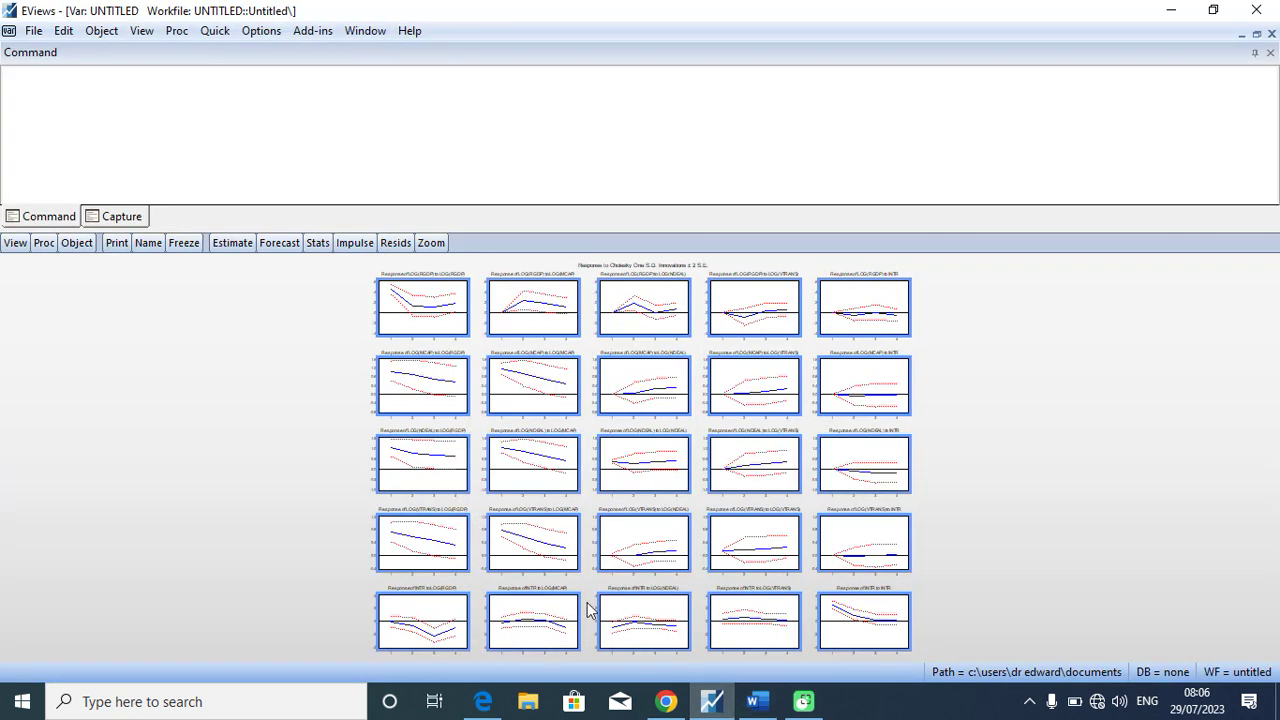
{"action": "left_click", "coordinate": [20, 246]}
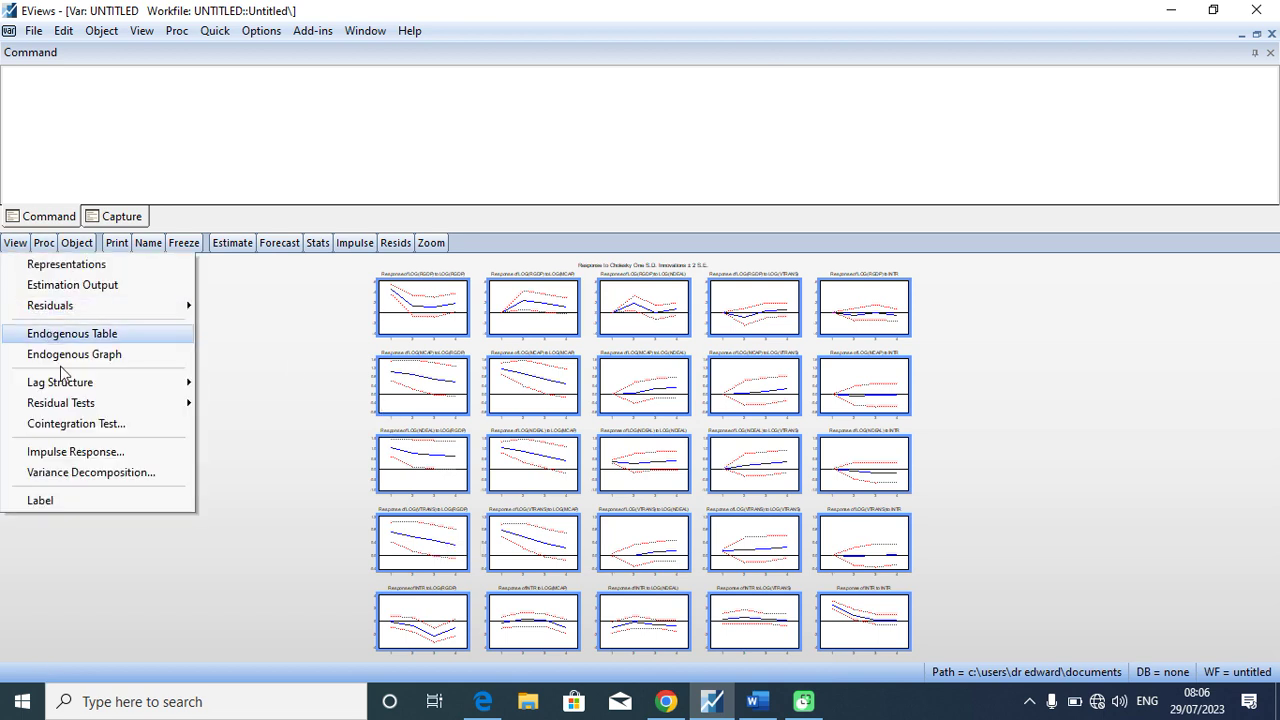
{"action": "left_click", "coordinate": [93, 474]}
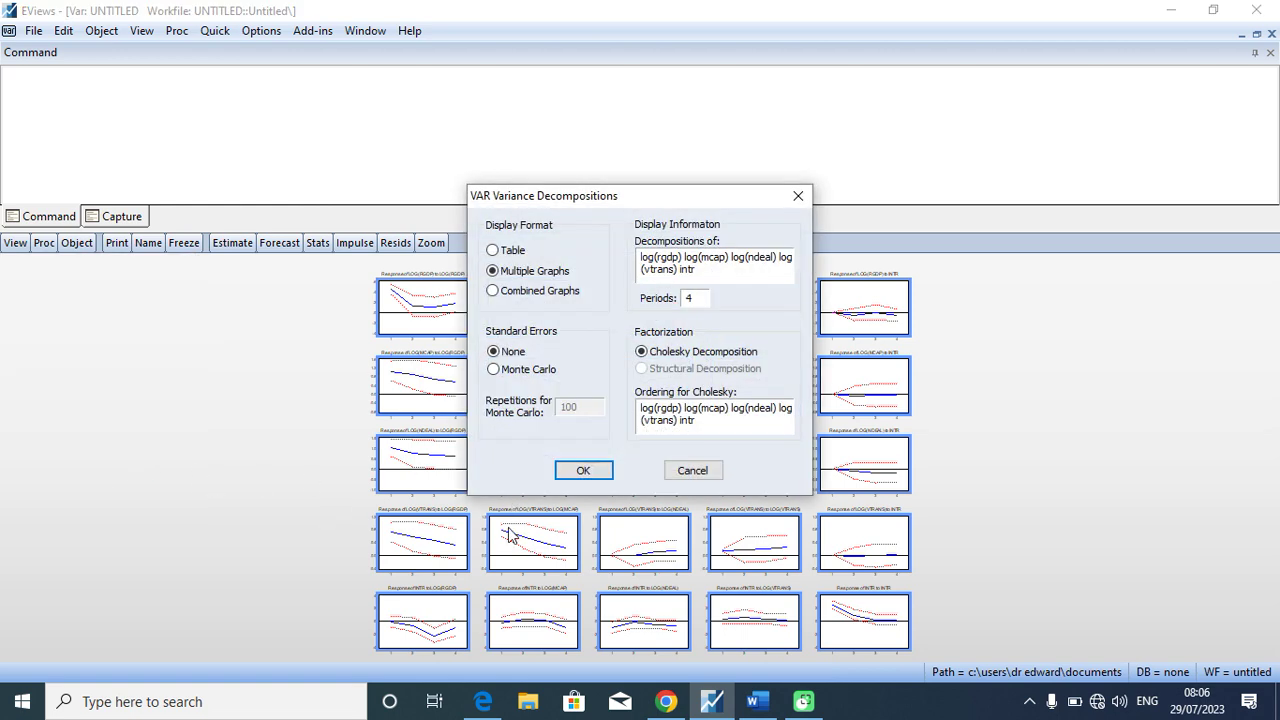
{"action": "left_click", "coordinate": [494, 251]}
{"action": "left_click", "coordinate": [494, 370]}
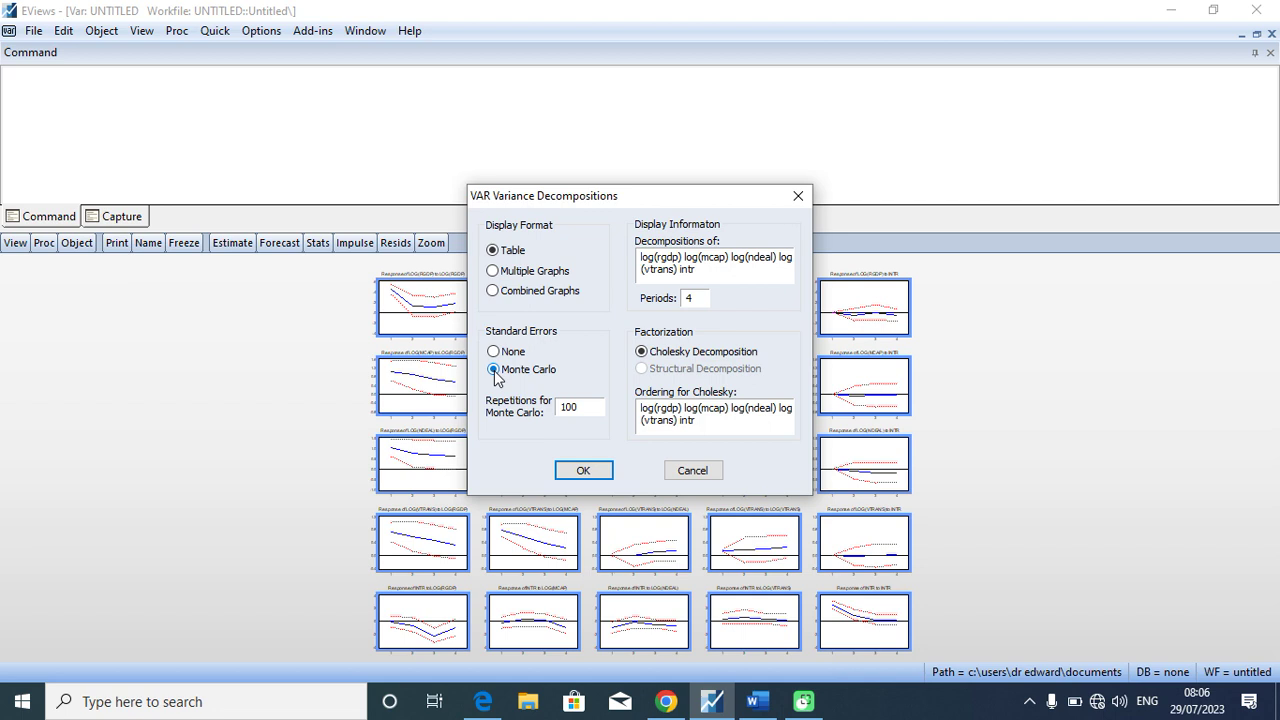
{"action": "left_click", "coordinate": [494, 355]}
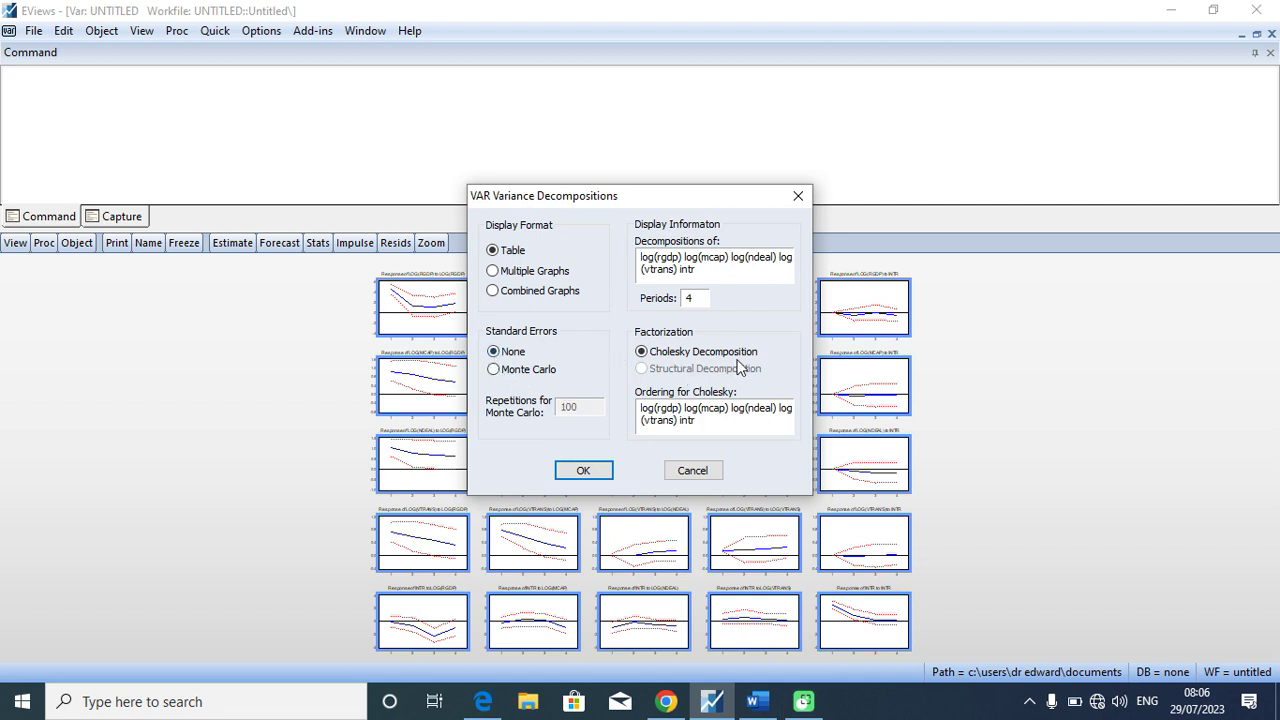
{"action": "left_click", "coordinate": [606, 476]}
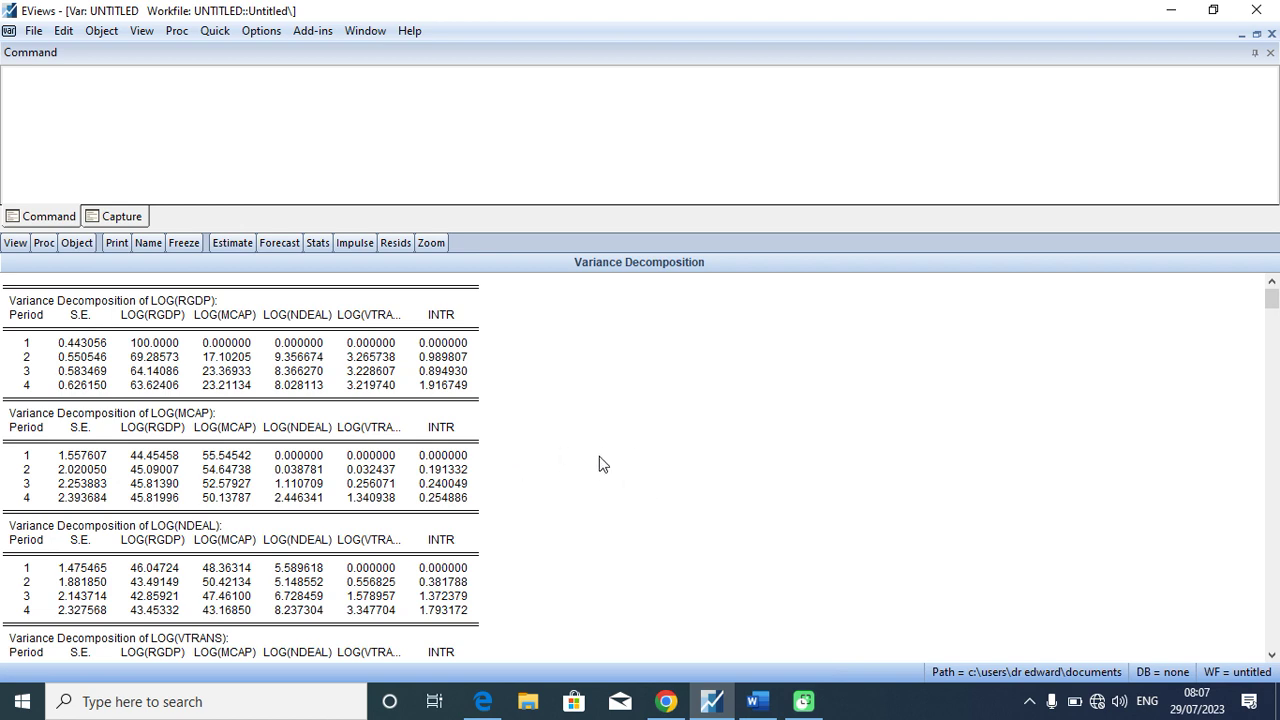
Copy the whole variance decomposition output with numbers as displayed and paste it below the graphs in the Word document
{"action": "left_click", "coordinate": [594, 475]}
{"action": "key", "text": "ctrl+a"}
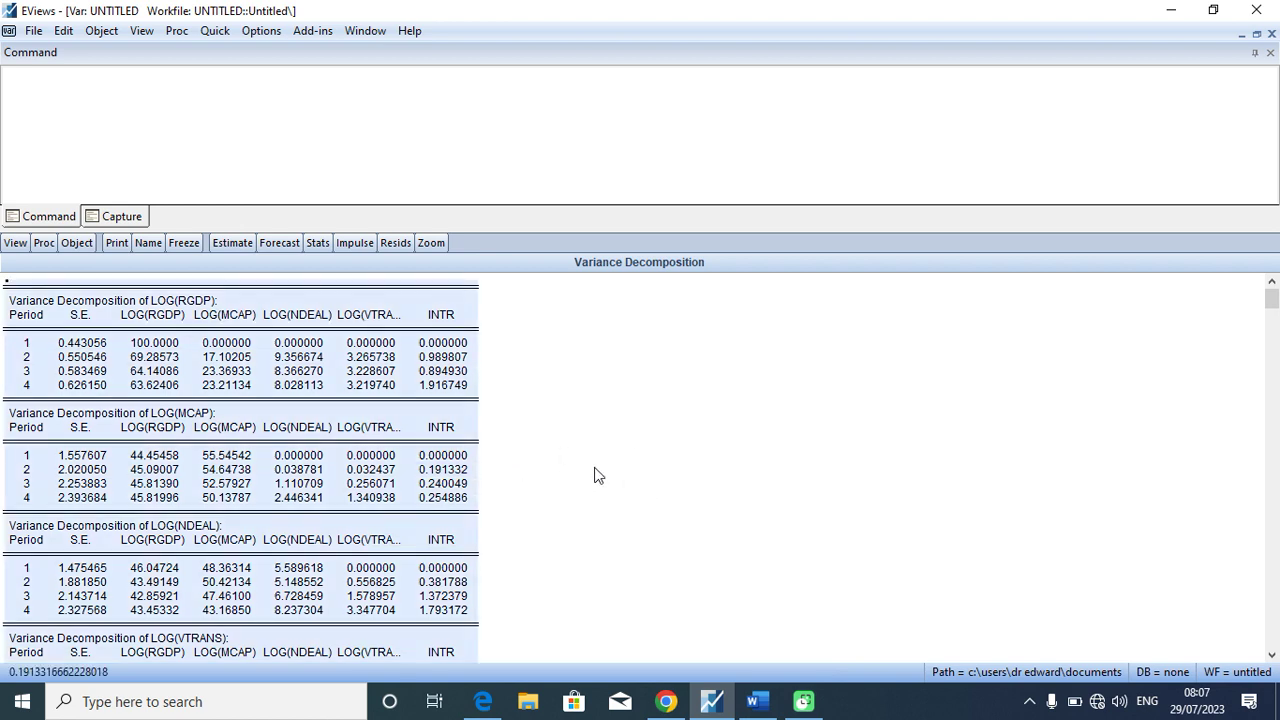
{"action": "key", "text": "ctrl+c"}
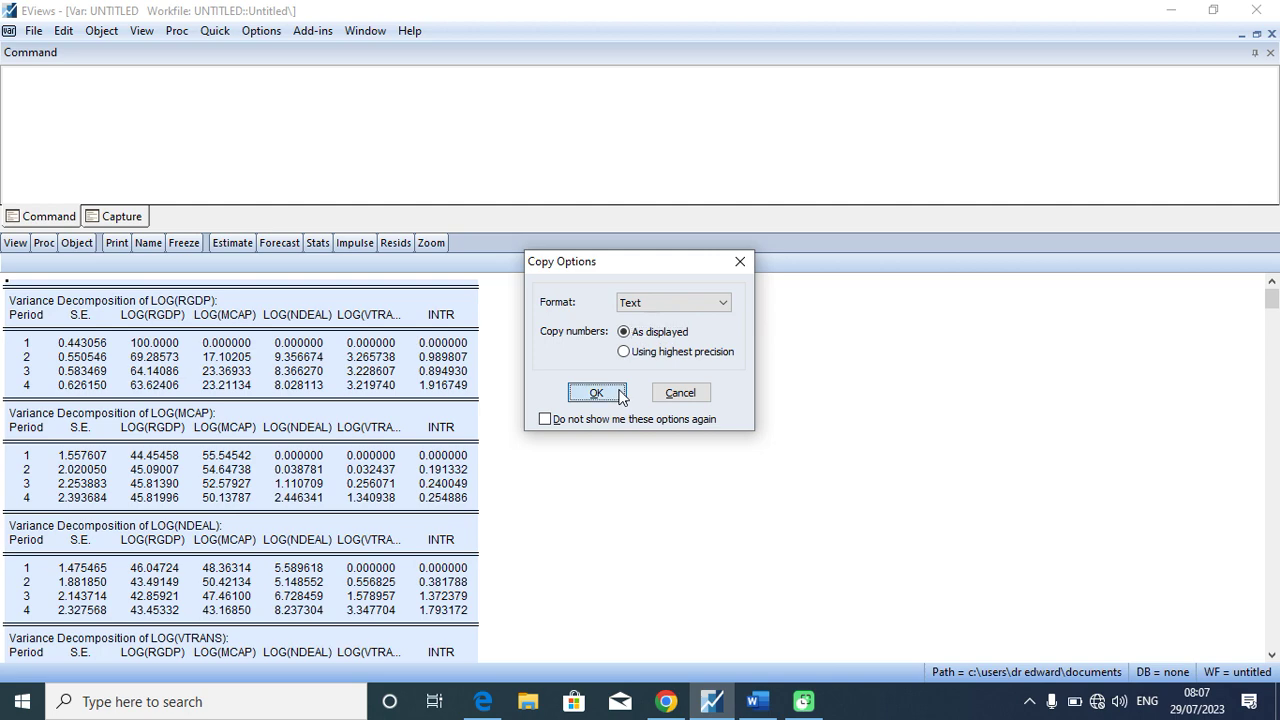
{"action": "left_click", "coordinate": [597, 393]}
{"action": "left_click", "coordinate": [758, 703]}
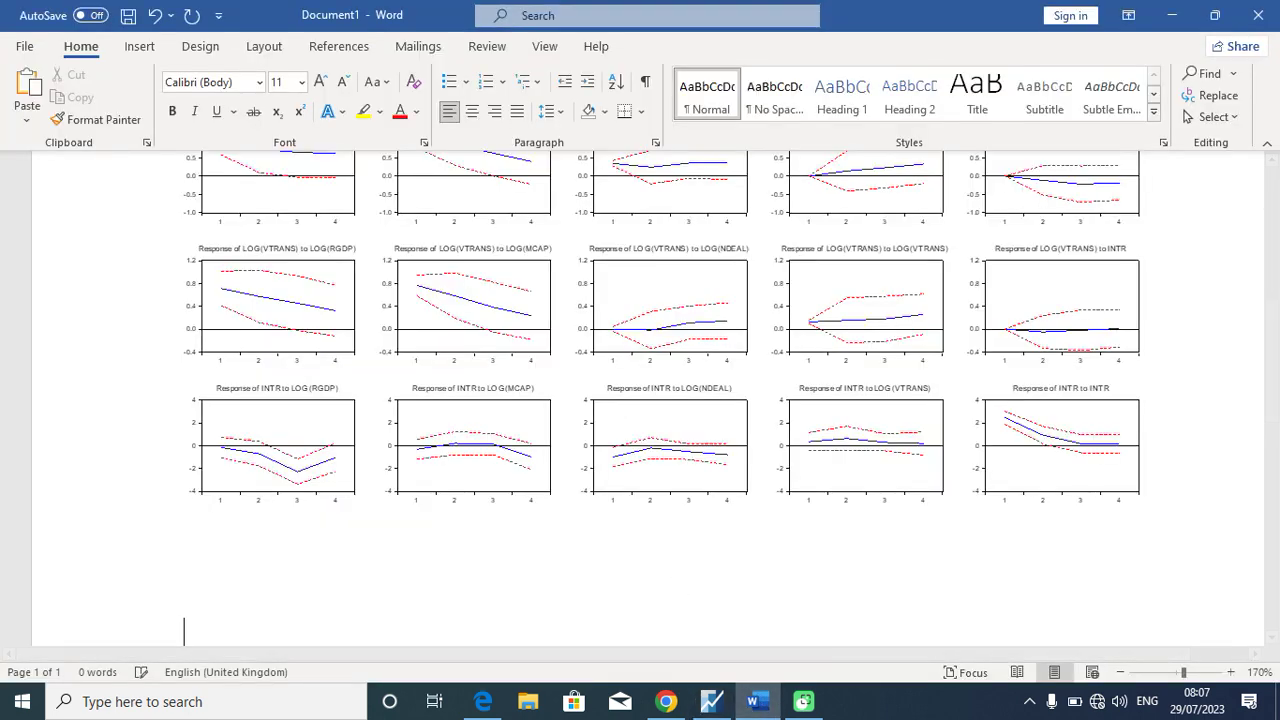
{"action": "key", "text": "ctrl+v"}
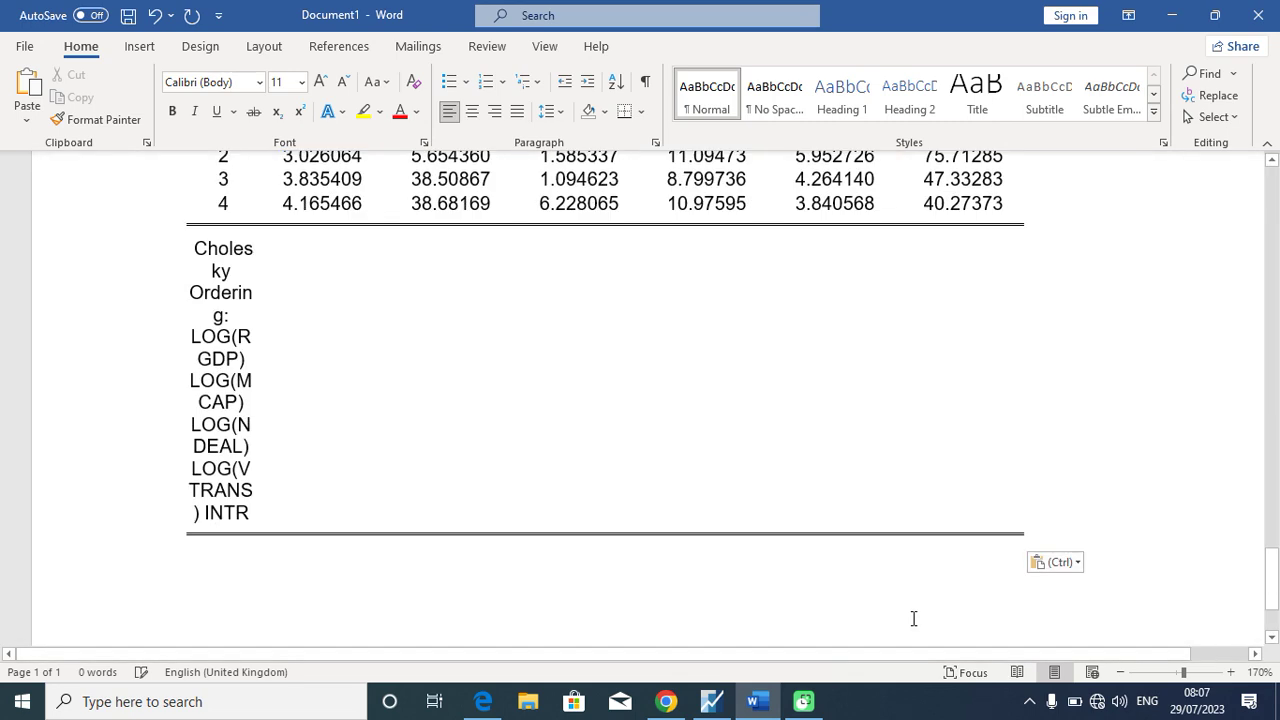
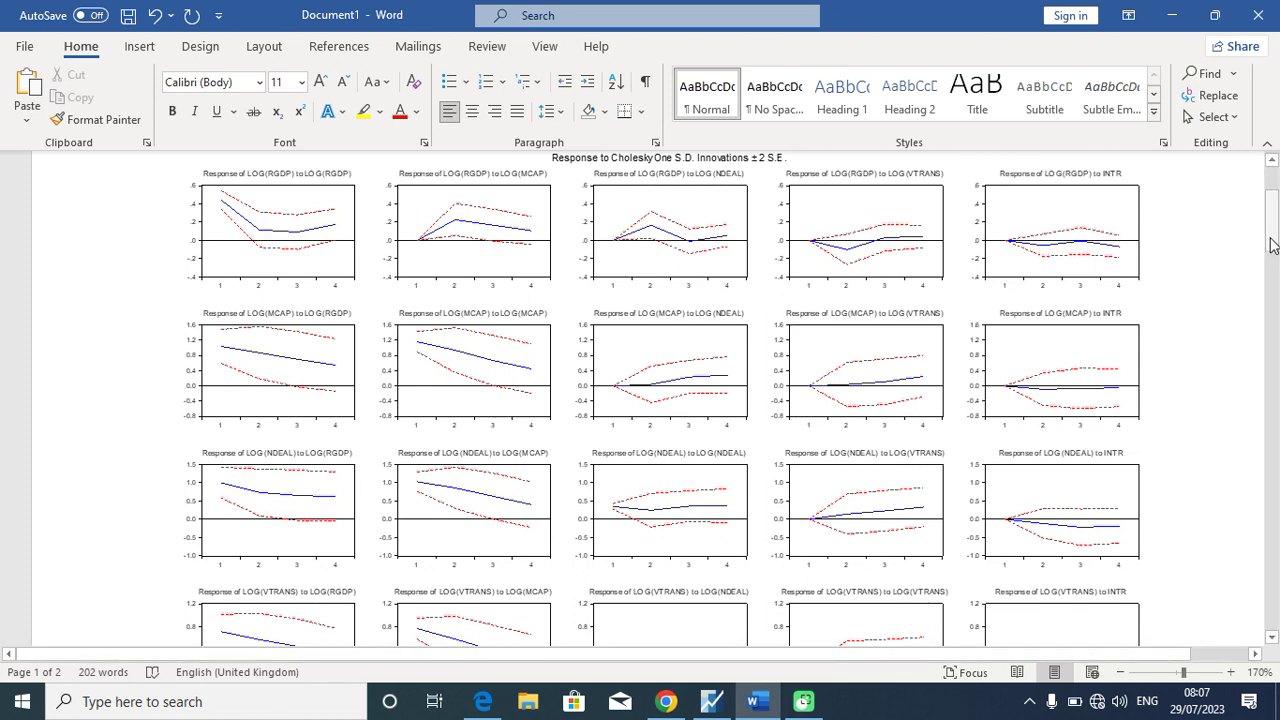
Review the pasted impulse response graphs and the variance decomposition table for LOG(RGDP) in the Word document
{"action": "left_click_drag", "start_coordinate": [1272, 255], "coordinate": [1274, 125]}
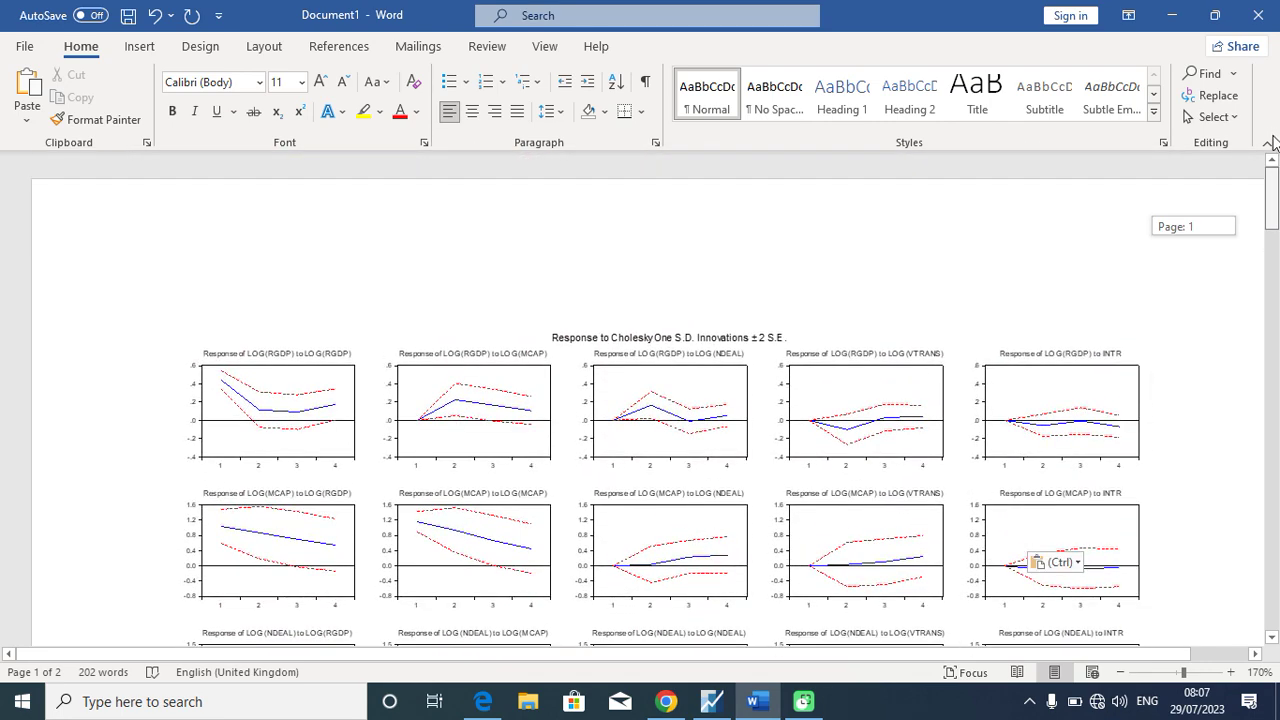
{"action": "left_click_drag", "start_coordinate": [1274, 188], "coordinate": [1274, 203]}
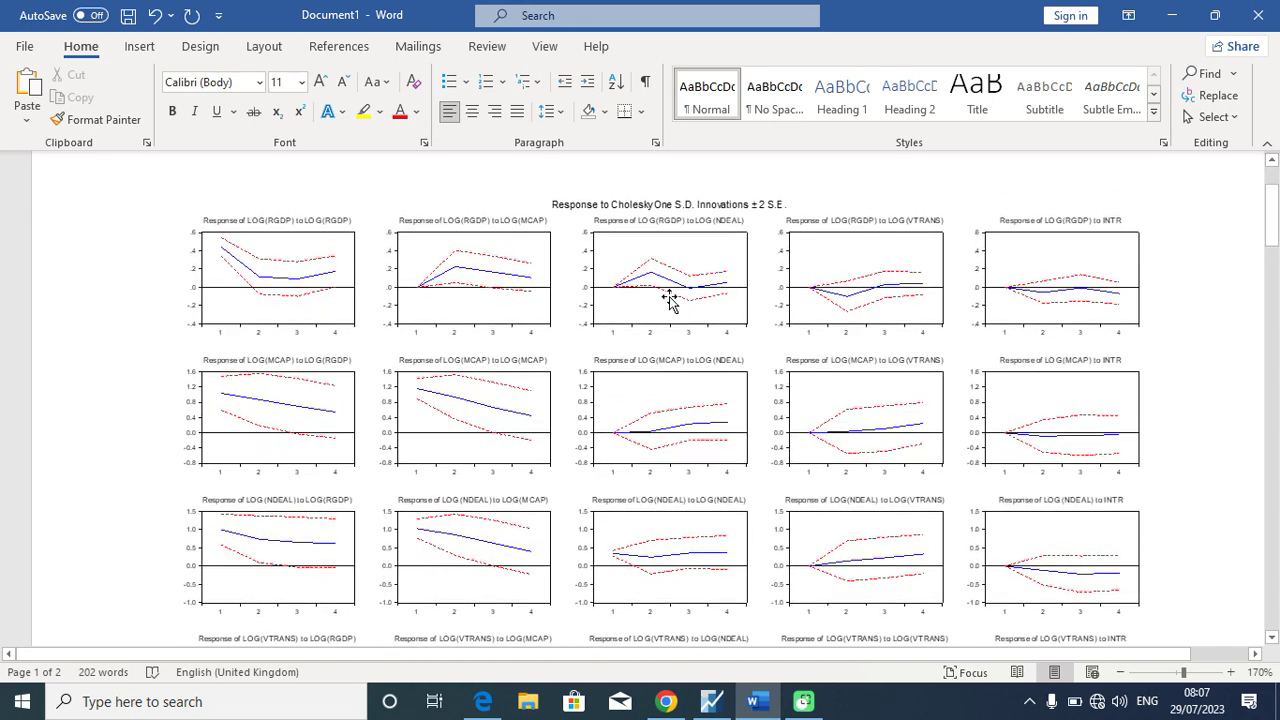
{"action": "left_click", "coordinate": [278, 257]}
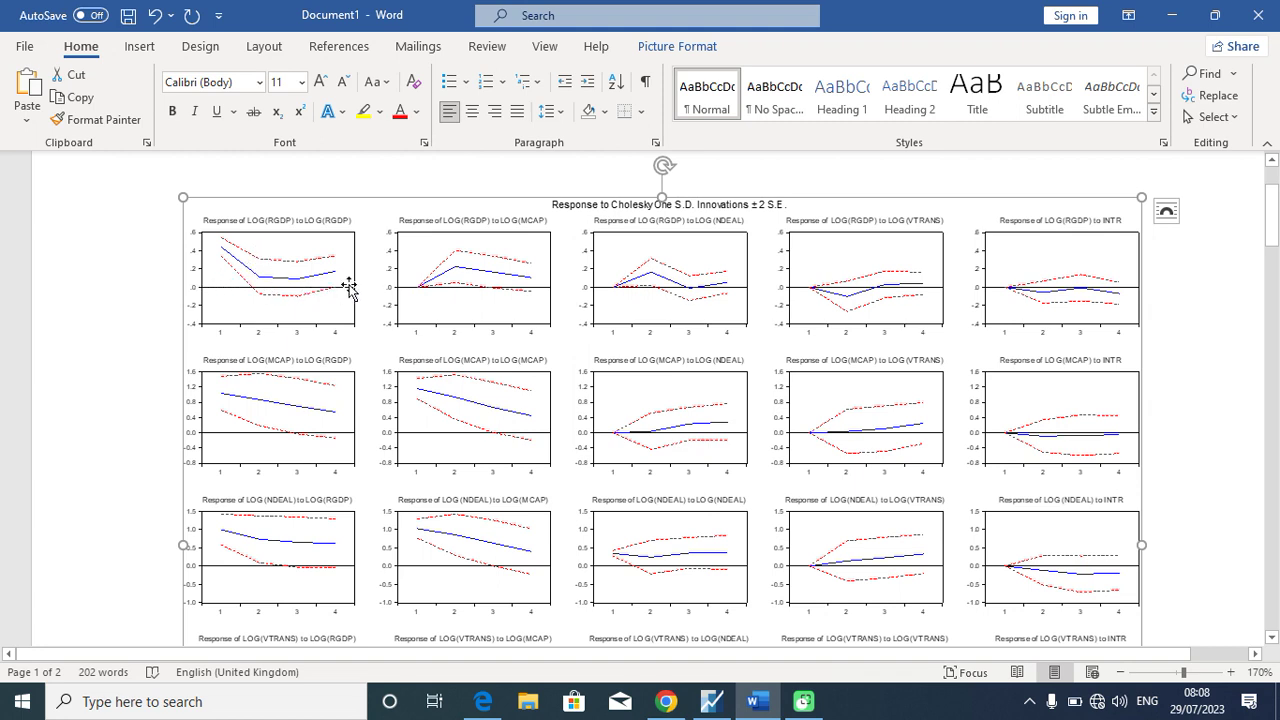
{"action": "key", "text": "ctrl+y"}
{"action": "scroll", "coordinate": [1168, 355], "scroll_direction": "down", "scroll_amount": 5}
{"action": "left_click", "coordinate": [1168, 355]}
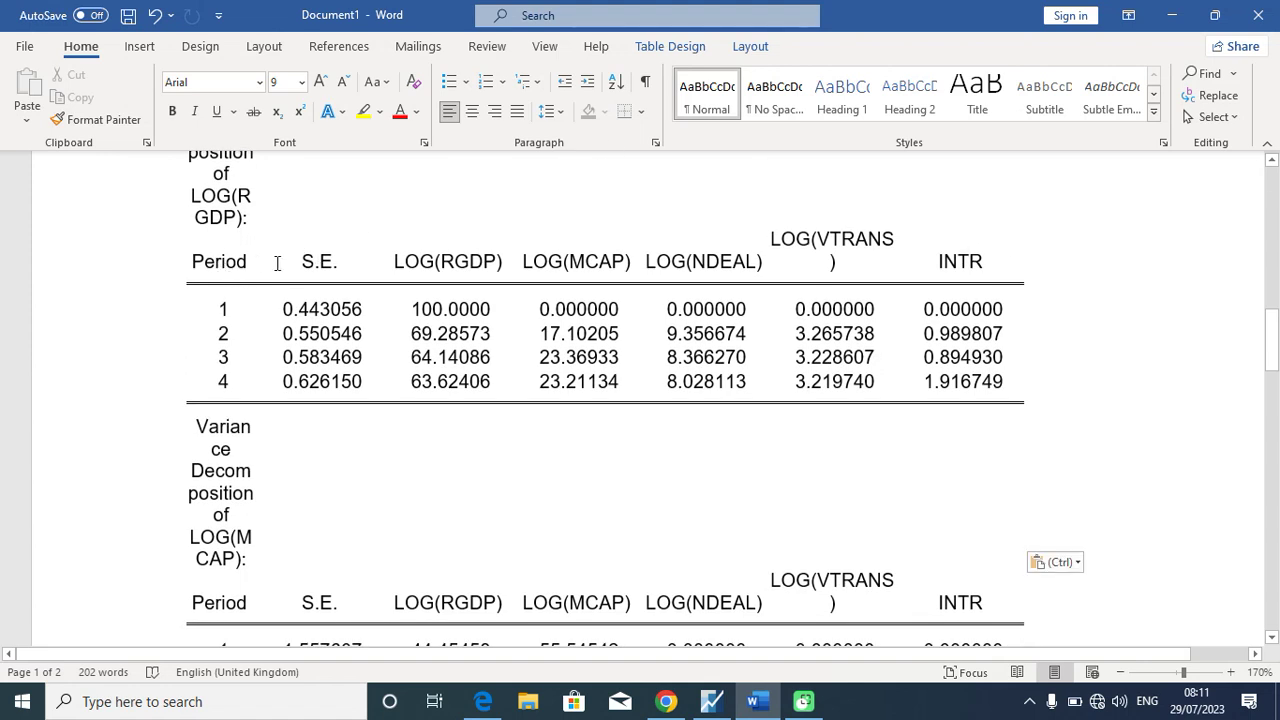
Highlight the LOG(RGDP) variance decomposition in yellow, from the column header row through period 4
{"action": "left_click_drag", "start_coordinate": [274, 262], "coordinate": [983, 407]}
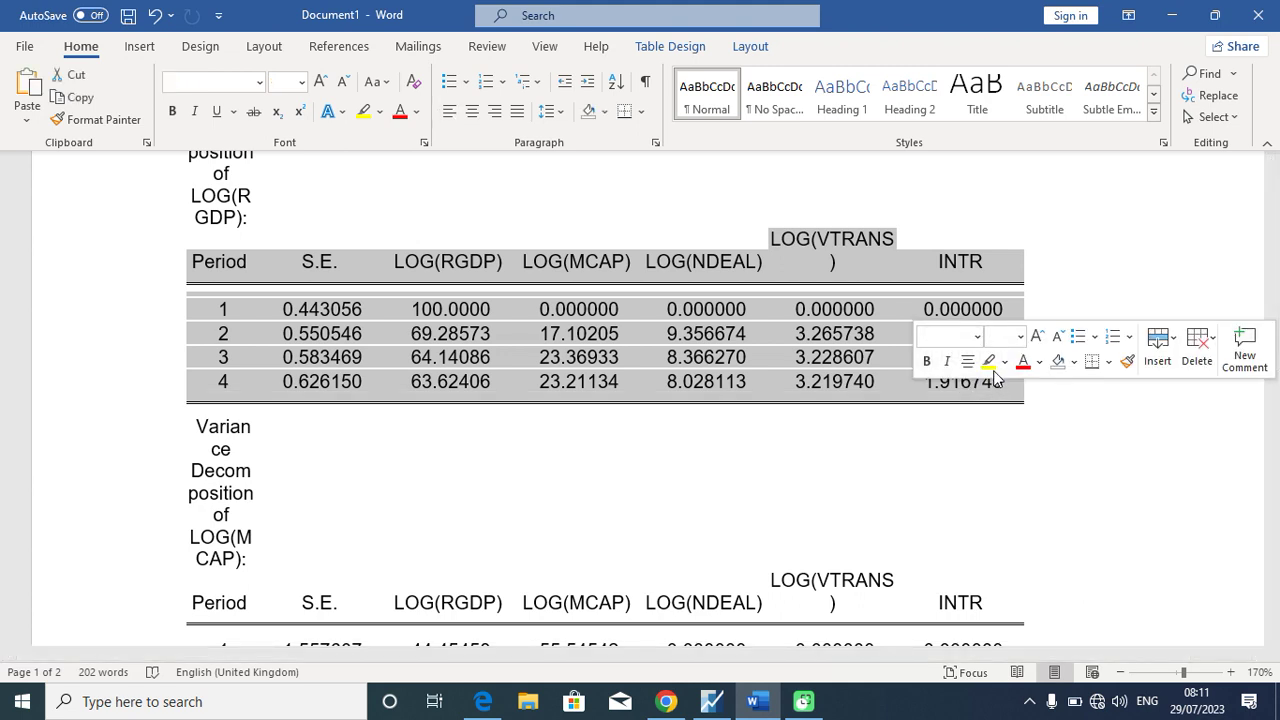
{"action": "left_click", "coordinate": [990, 364]}
{"action": "left_click", "coordinate": [767, 460]}
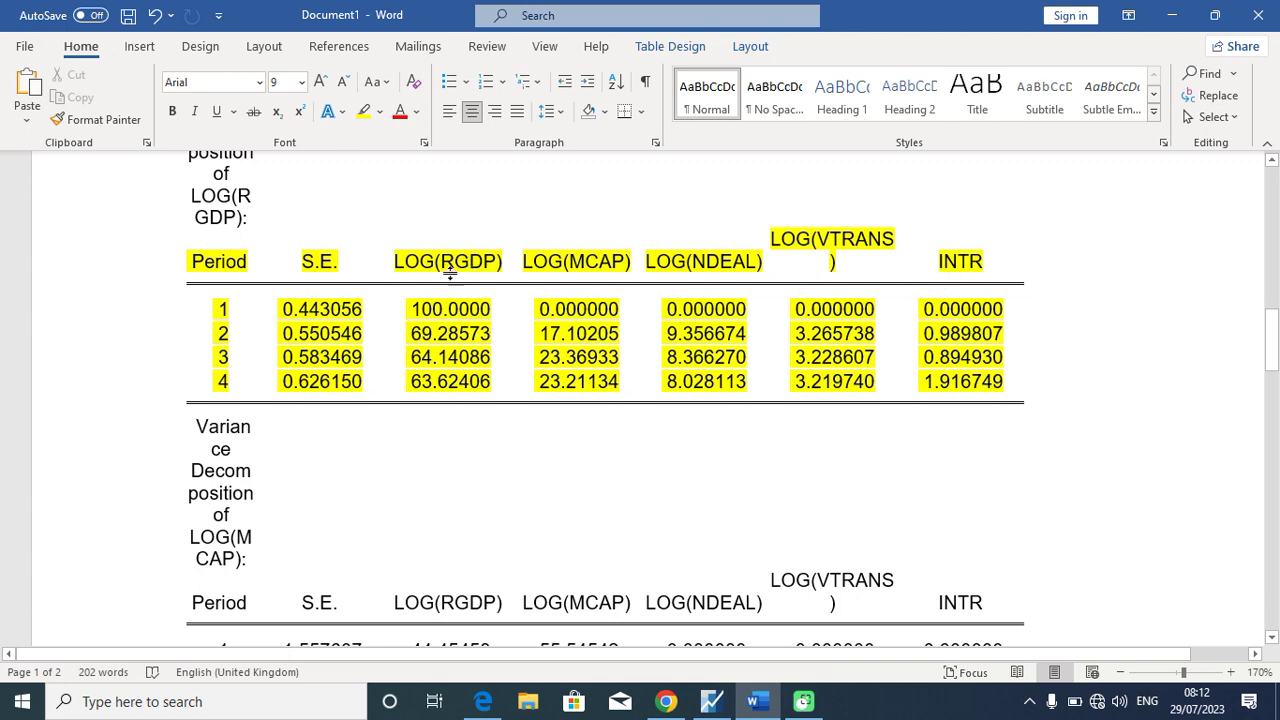
Examine the LOG(RGDP) column for periods 1 to 4 in the highlighted variance decomposition, comparing short-run and long-run shares
{"action": "left_click", "coordinate": [500, 214]}
{"action": "key", "text": "Up"}
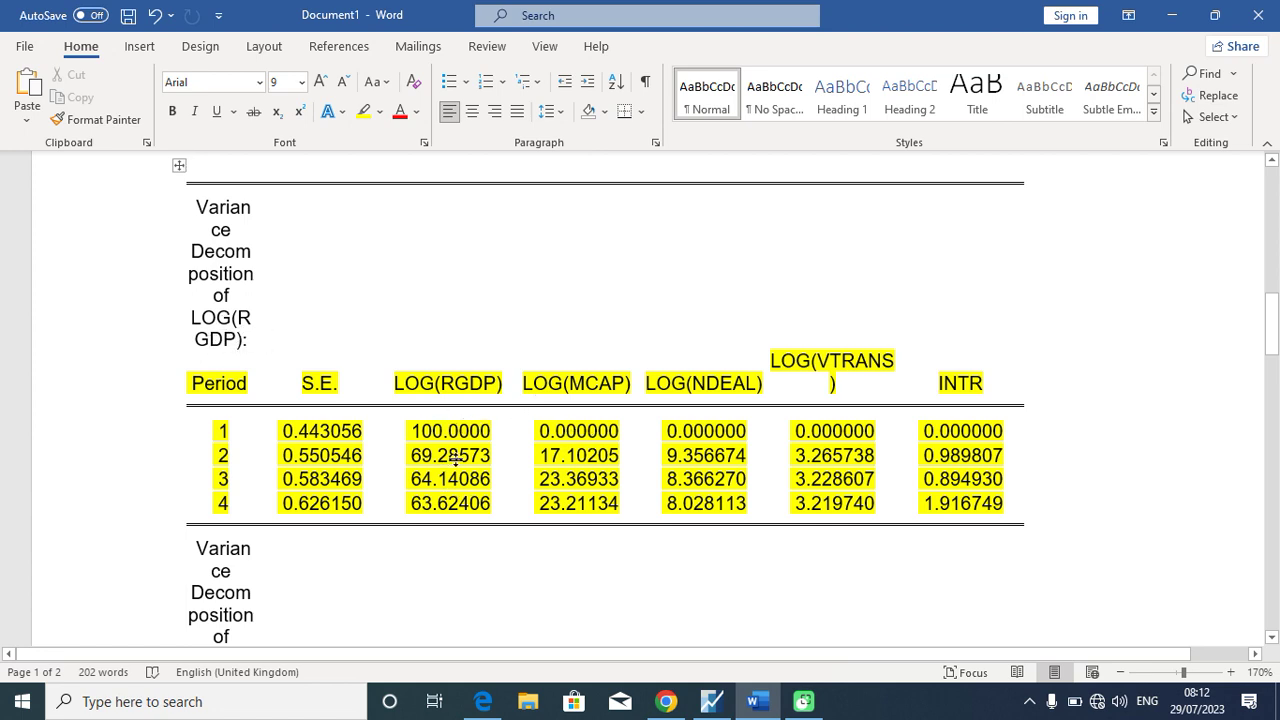
{"action": "left_click_drag", "start_coordinate": [409, 431], "coordinate": [485, 456]}
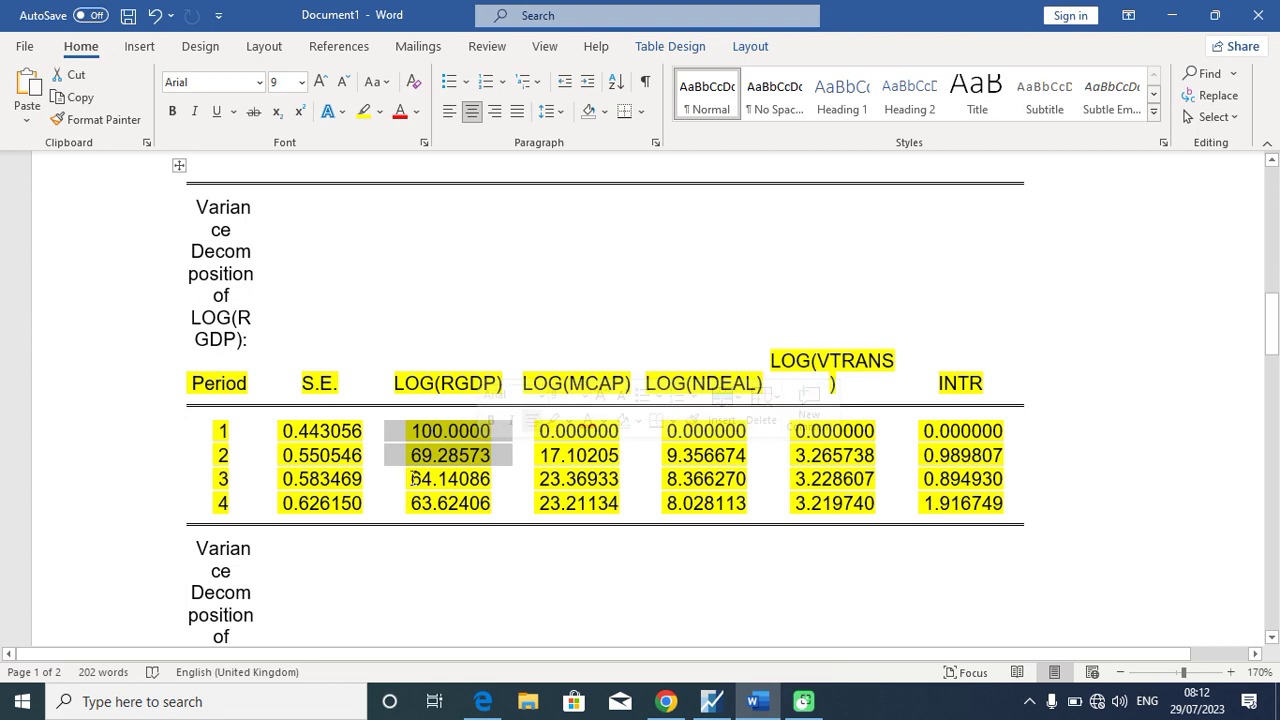
{"action": "left_click_drag", "start_coordinate": [411, 479], "coordinate": [487, 491]}
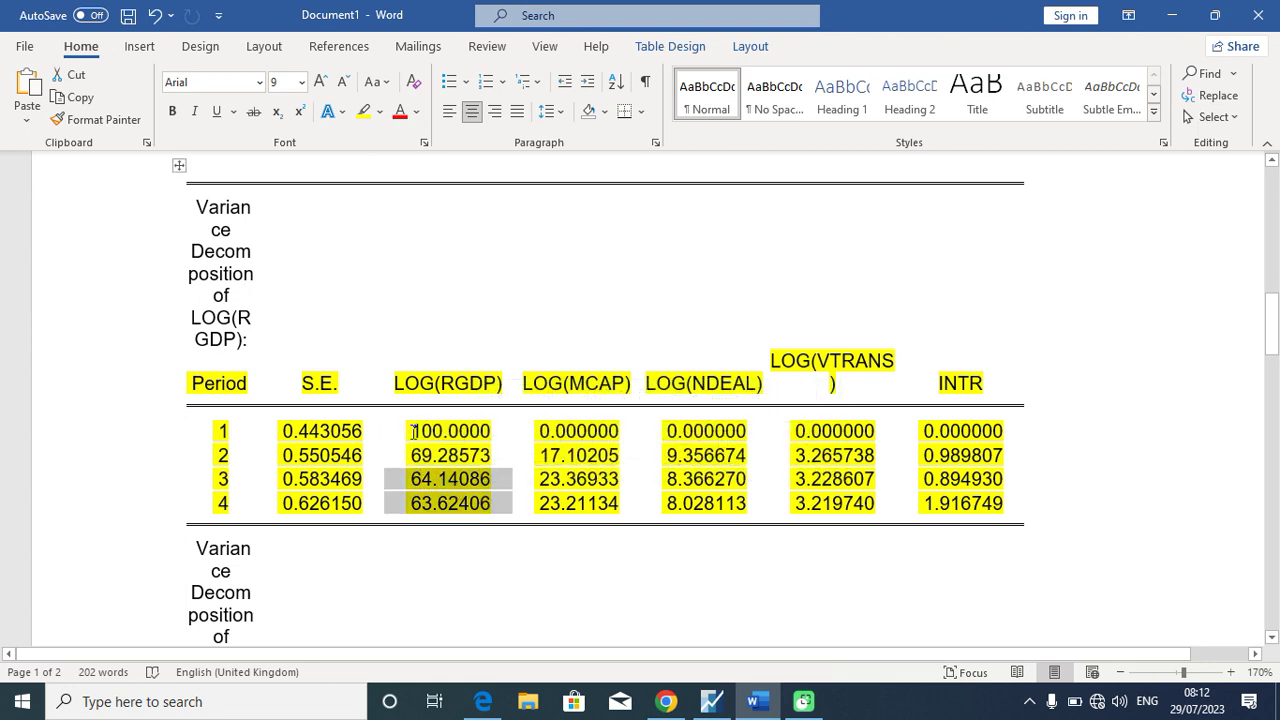
{"action": "left_click_drag", "start_coordinate": [414, 435], "coordinate": [495, 426]}
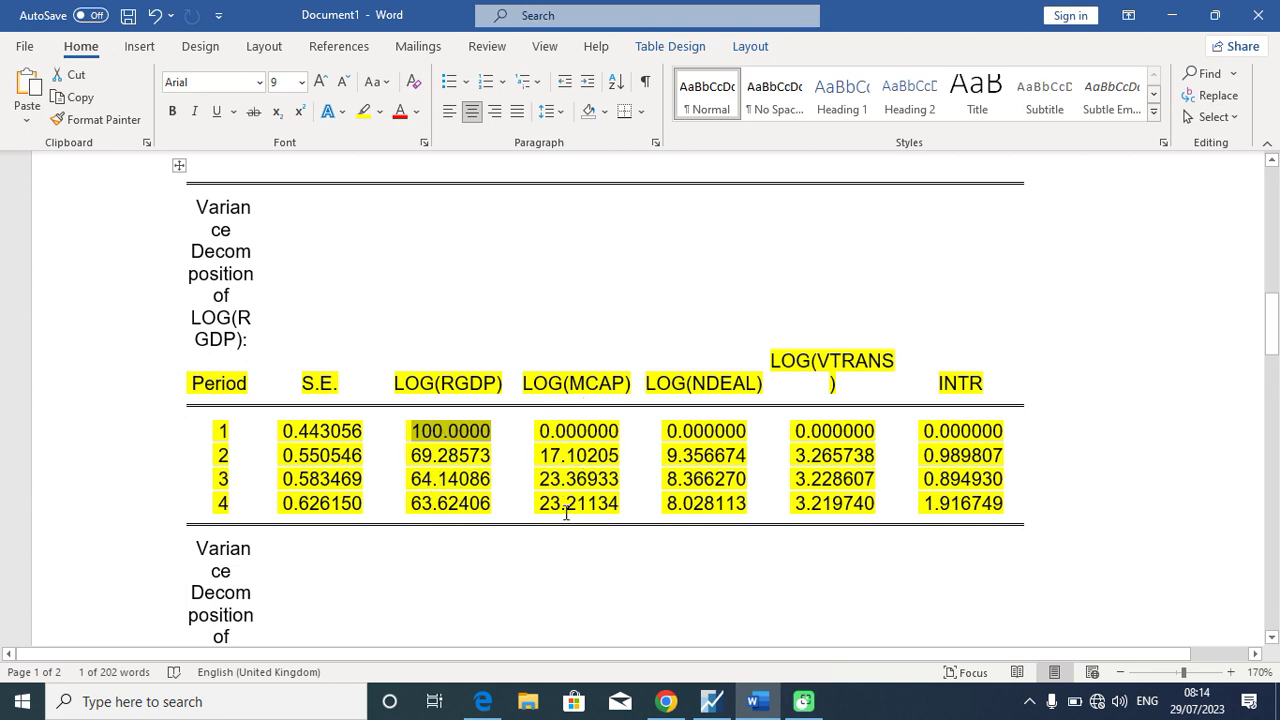
{"action": "left_click", "coordinate": [604, 455]}
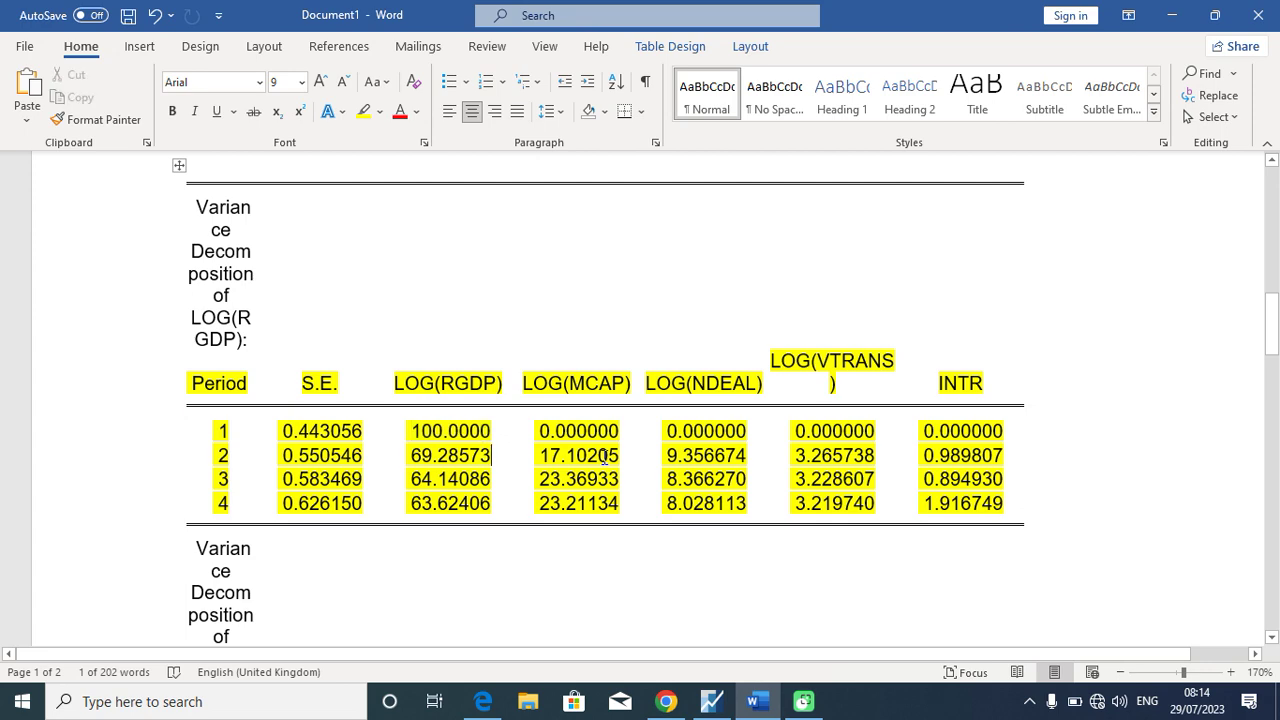
Examine the variance decomposition of LOG(MCAP), following its LOG(RGDP) and LOG(MCAP) shares across the page break
{"action": "scroll", "coordinate": [604, 456], "scroll_direction": "down", "scroll_amount": 10}
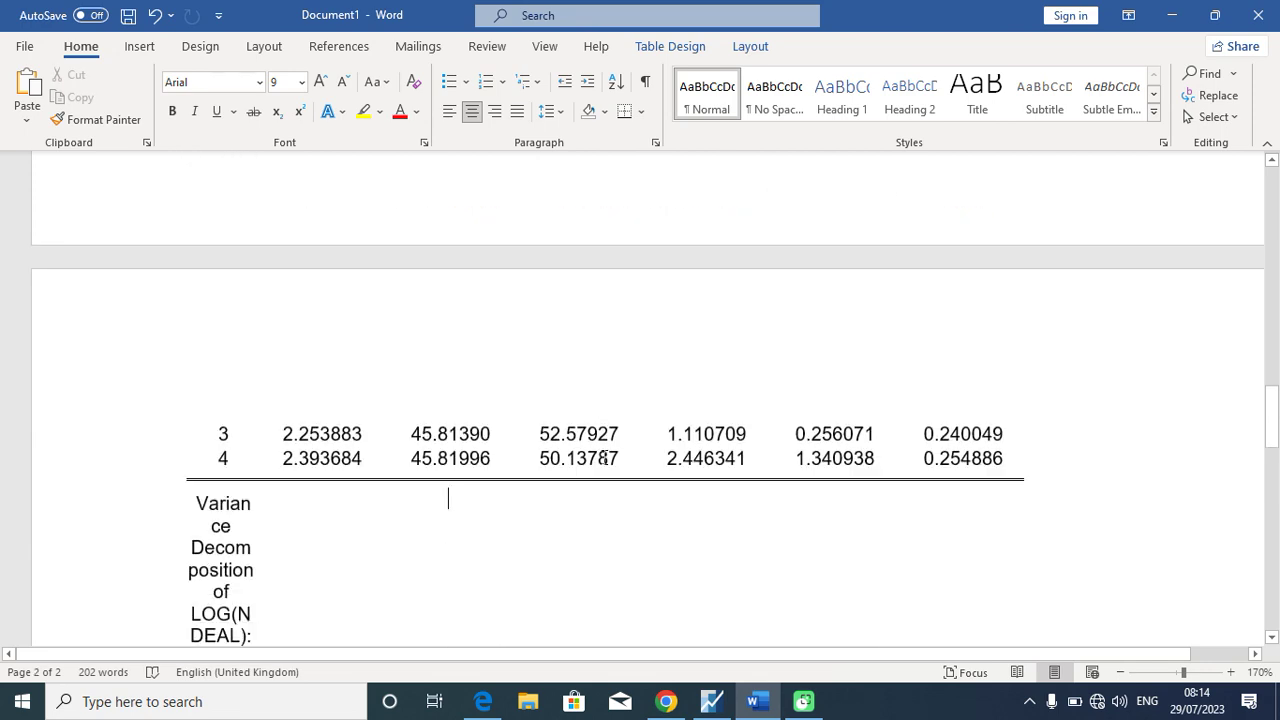
{"action": "scroll", "coordinate": [604, 456], "scroll_direction": "up", "scroll_amount": 1}
{"action": "scroll", "coordinate": [603, 457], "scroll_direction": "down", "scroll_amount": 5}
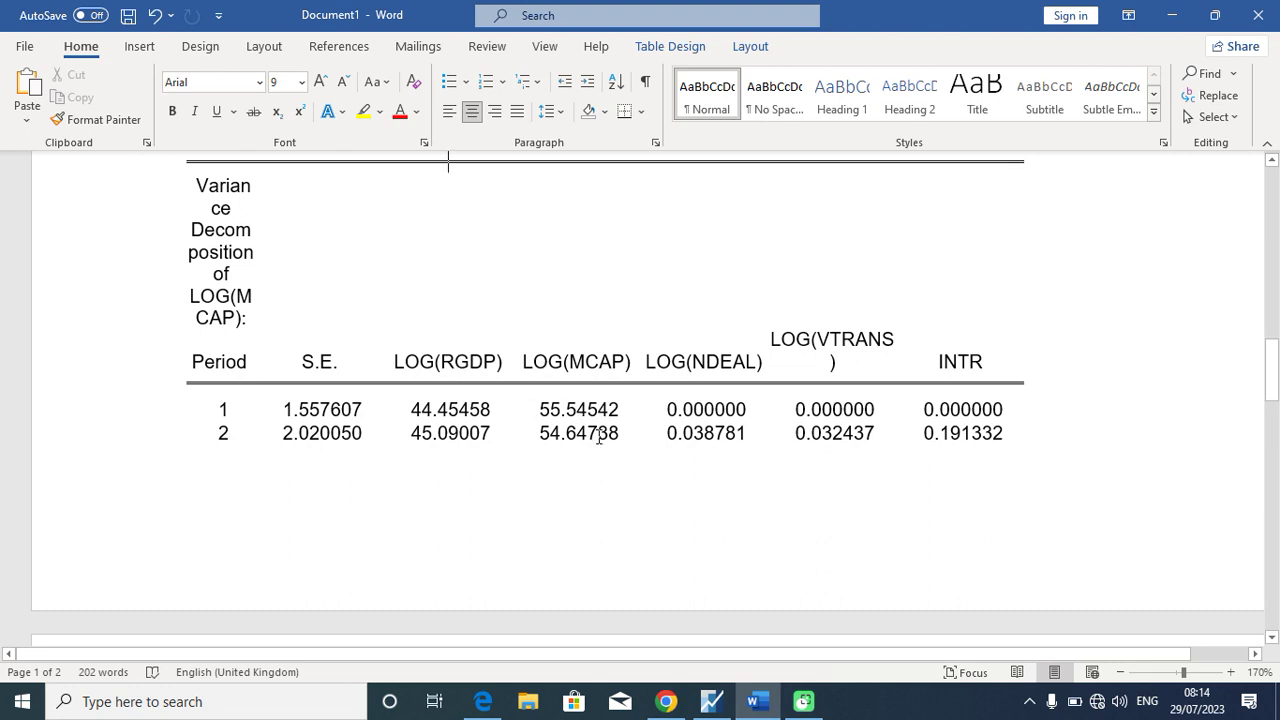
{"action": "key", "text": "Down"}
{"action": "key", "text": "Down"}
{"action": "key", "text": "Down"}
{"action": "key", "text": "Down"}
{"action": "key", "text": "Down"}
{"action": "key", "text": "Down"}
{"action": "key", "text": "Down"}
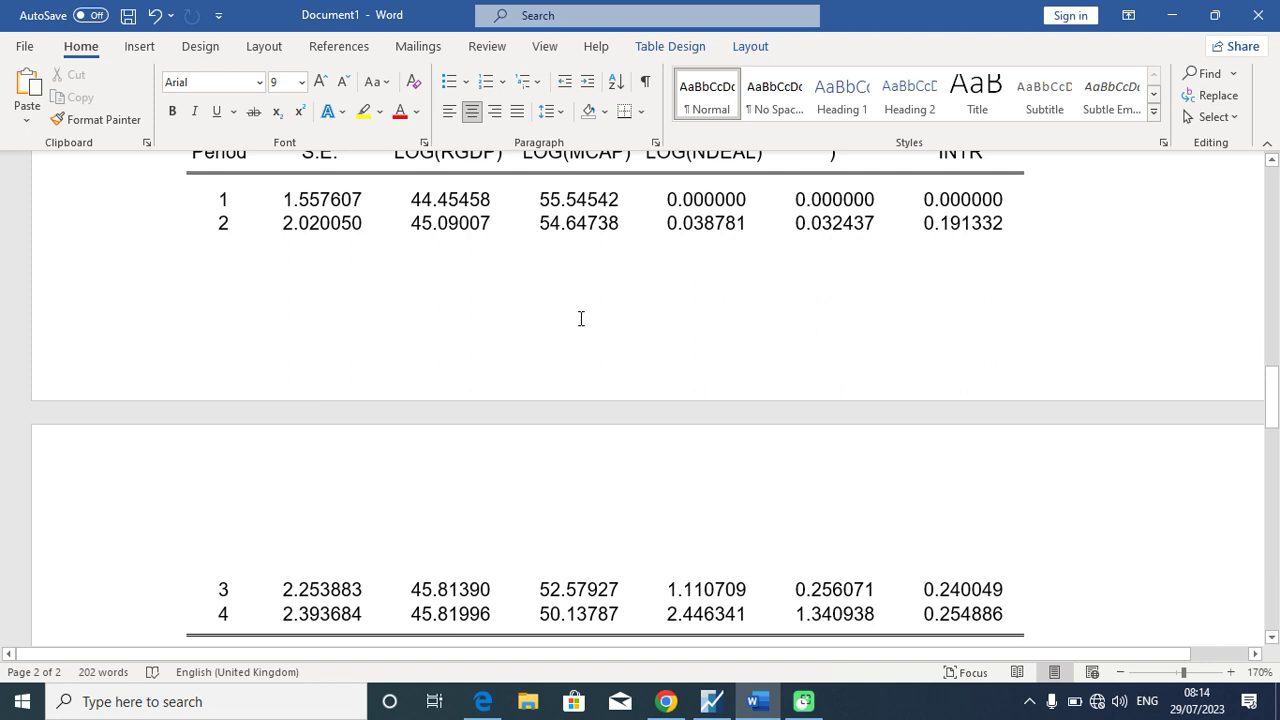
{"action": "left_click", "coordinate": [1272, 162]}
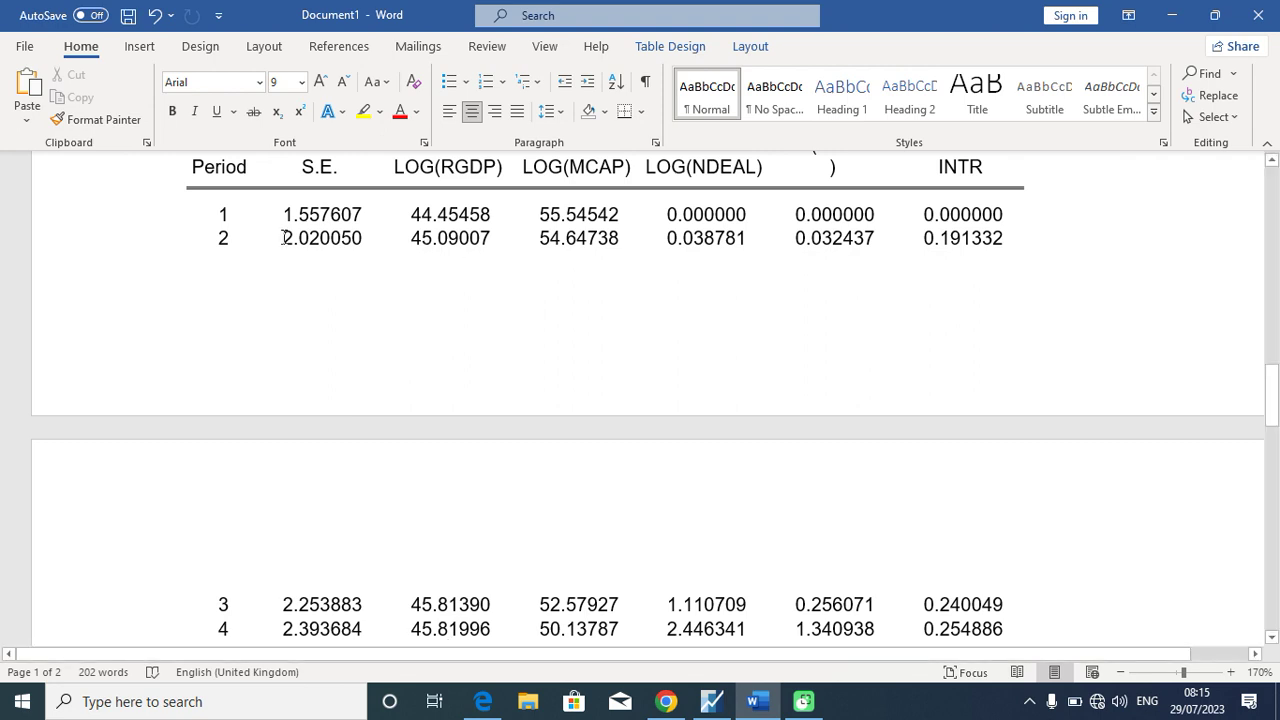
{"action": "left_click_drag", "start_coordinate": [222, 214], "coordinate": [558, 242]}
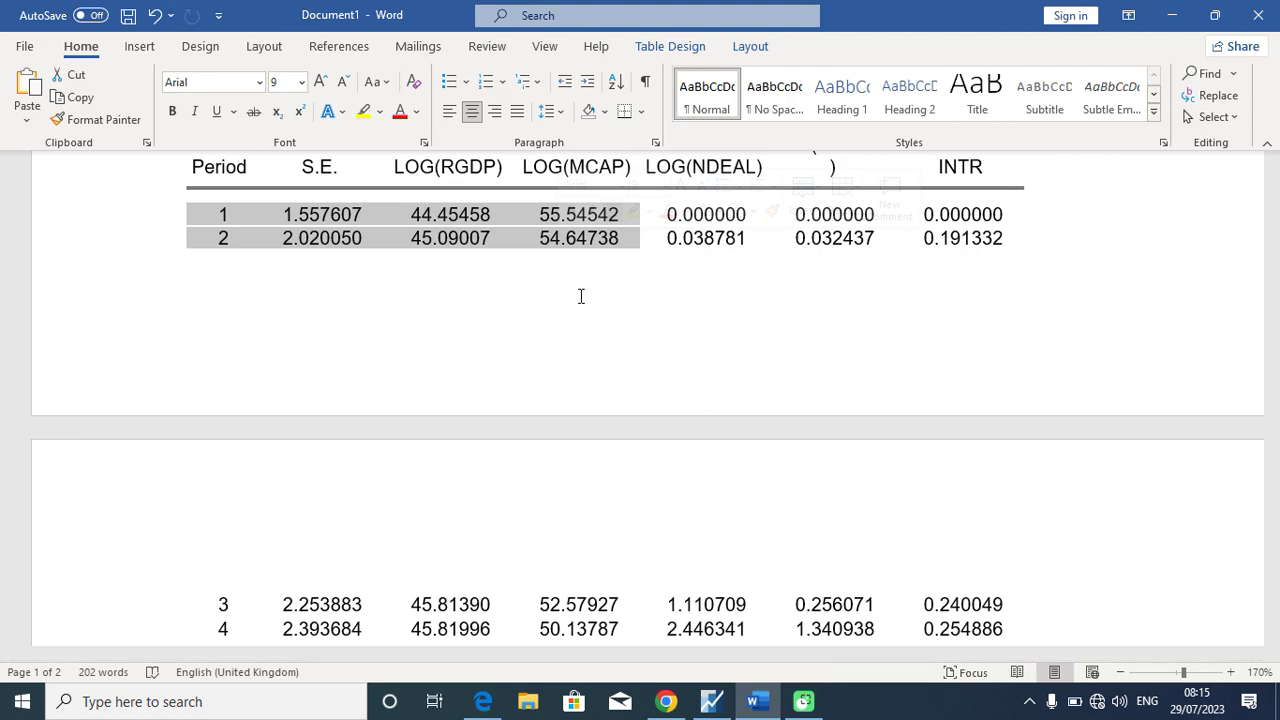
{"action": "left_click", "coordinate": [580, 296]}
Compare the highlighted LOG(RGDP) decomposition with the LOG(MCAP) decomposition below it
{"action": "scroll", "coordinate": [580, 296], "scroll_direction": "up", "scroll_amount": 10}
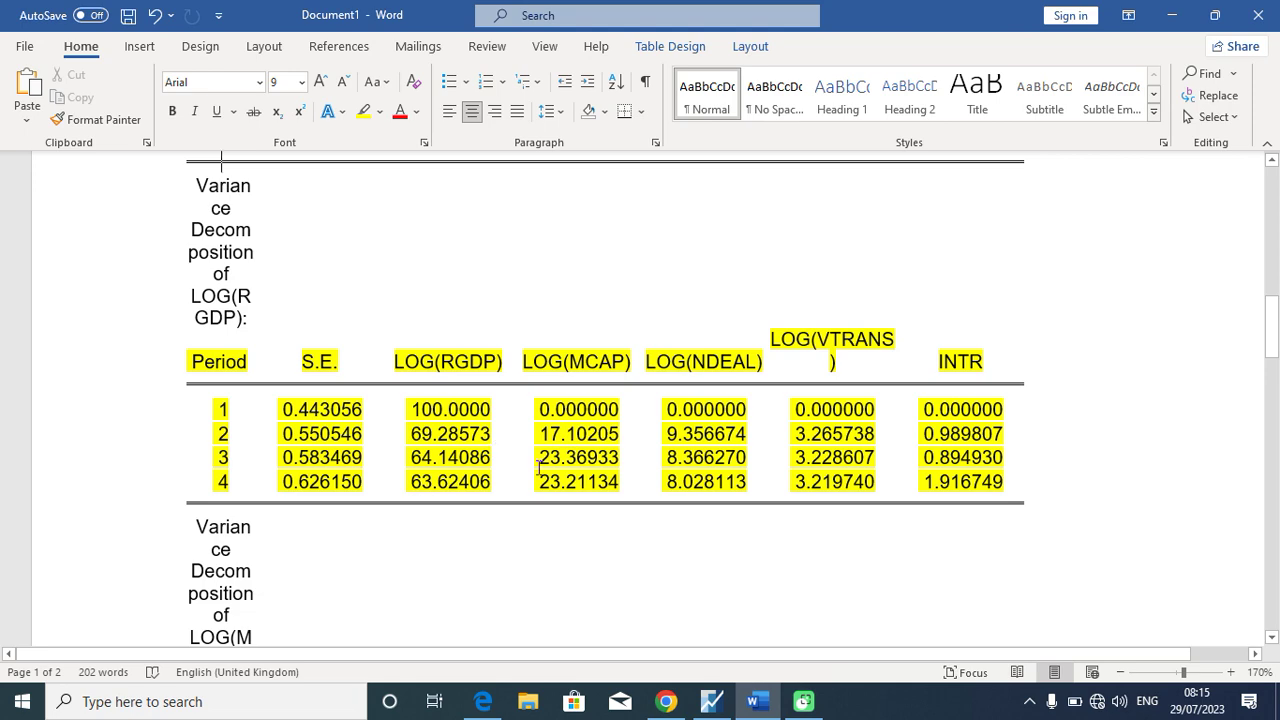
{"action": "key", "text": "Down"}
{"action": "key", "text": "Down"}
{"action": "key", "text": "Down"}
{"action": "key", "text": "Down"}
{"action": "key", "text": "Down"}
{"action": "key", "text": "Down"}
{"action": "key", "text": "Down"}
{"action": "key", "text": "Down"}
{"action": "key", "text": "Down"}
{"action": "key", "text": "Down"}
{"action": "key", "text": "Down"}
{"action": "key", "text": "Down"}
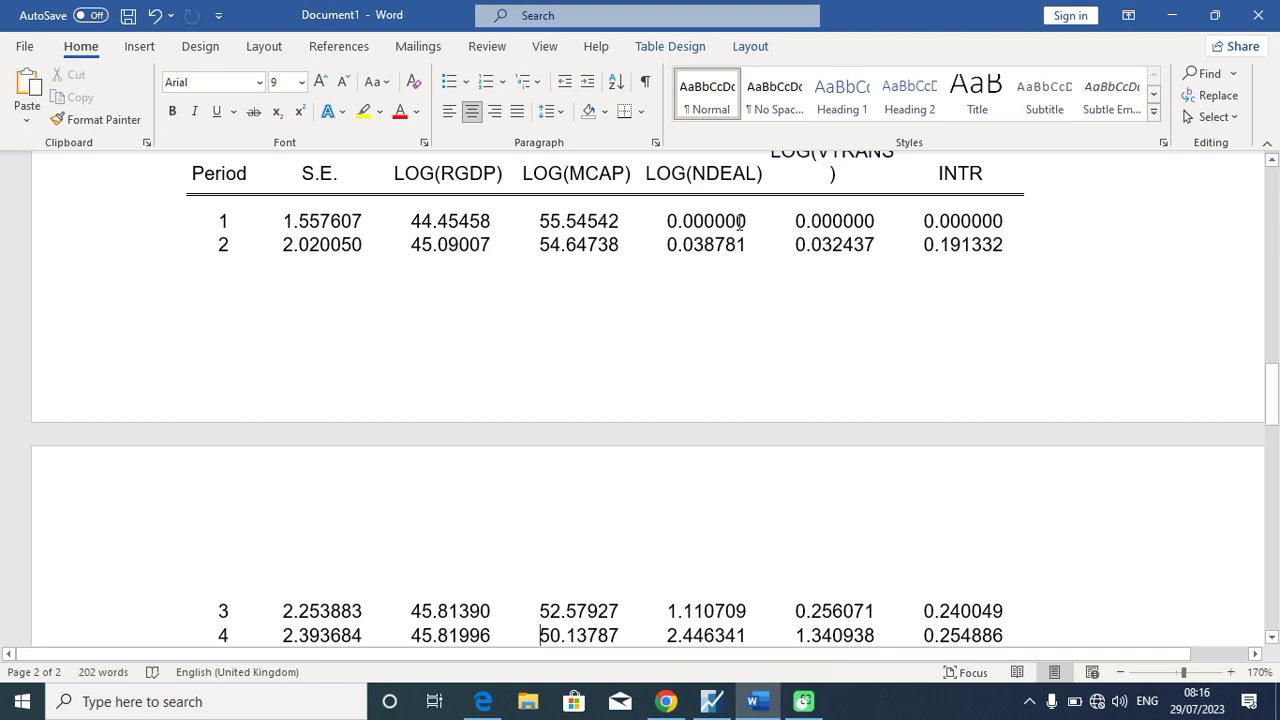
Examine the LOG(NDEAL) decomposition, checking its own shares and those of LOG(RGDP) and LOG(MCAP) for all four periods
{"action": "scroll", "coordinate": [739, 222], "scroll_direction": "down", "scroll_amount": 3}
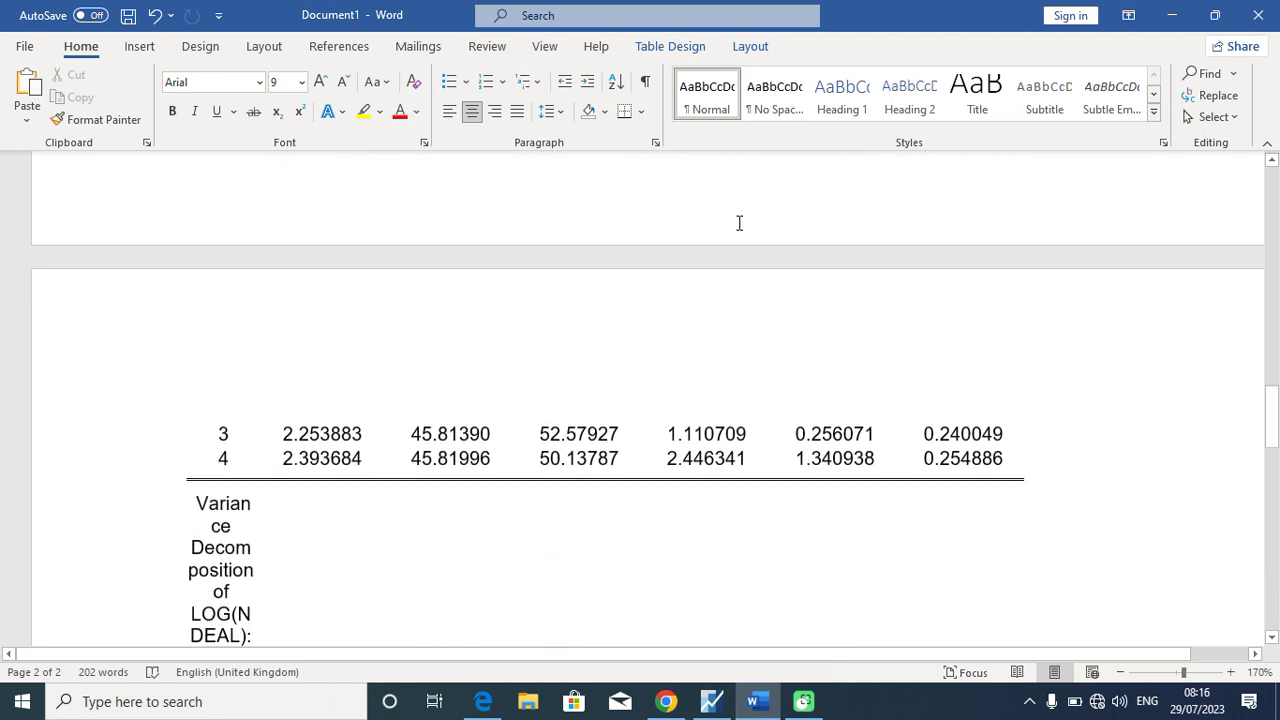
{"action": "scroll", "coordinate": [739, 222], "scroll_direction": "down", "scroll_amount": 5}
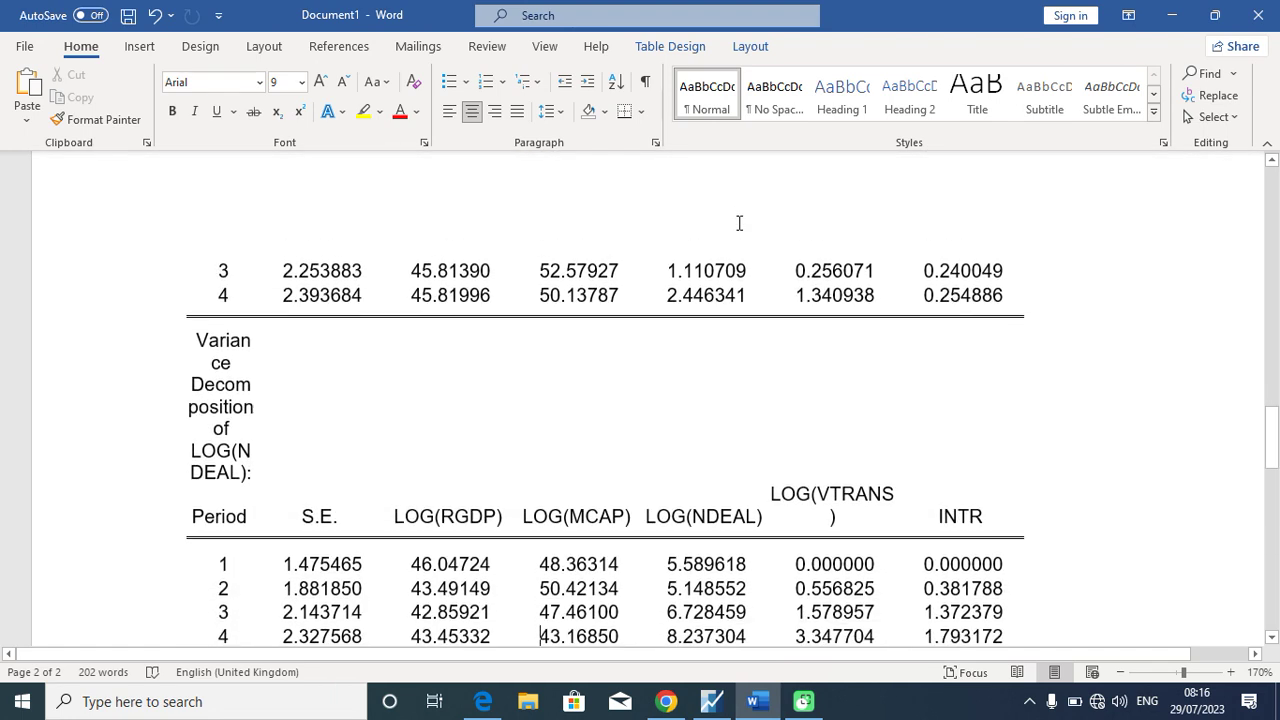
{"action": "scroll", "coordinate": [739, 222], "scroll_direction": "down", "scroll_amount": 2}
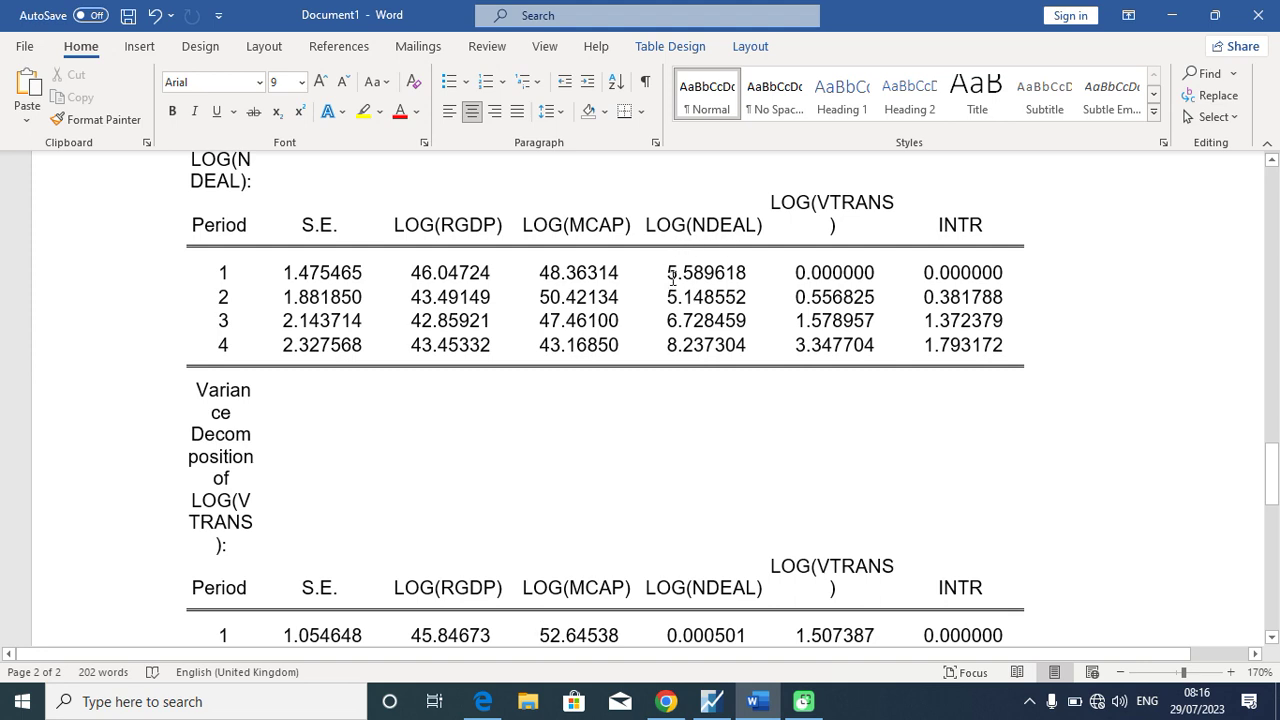
{"action": "left_click_drag", "start_coordinate": [672, 278], "coordinate": [718, 357]}
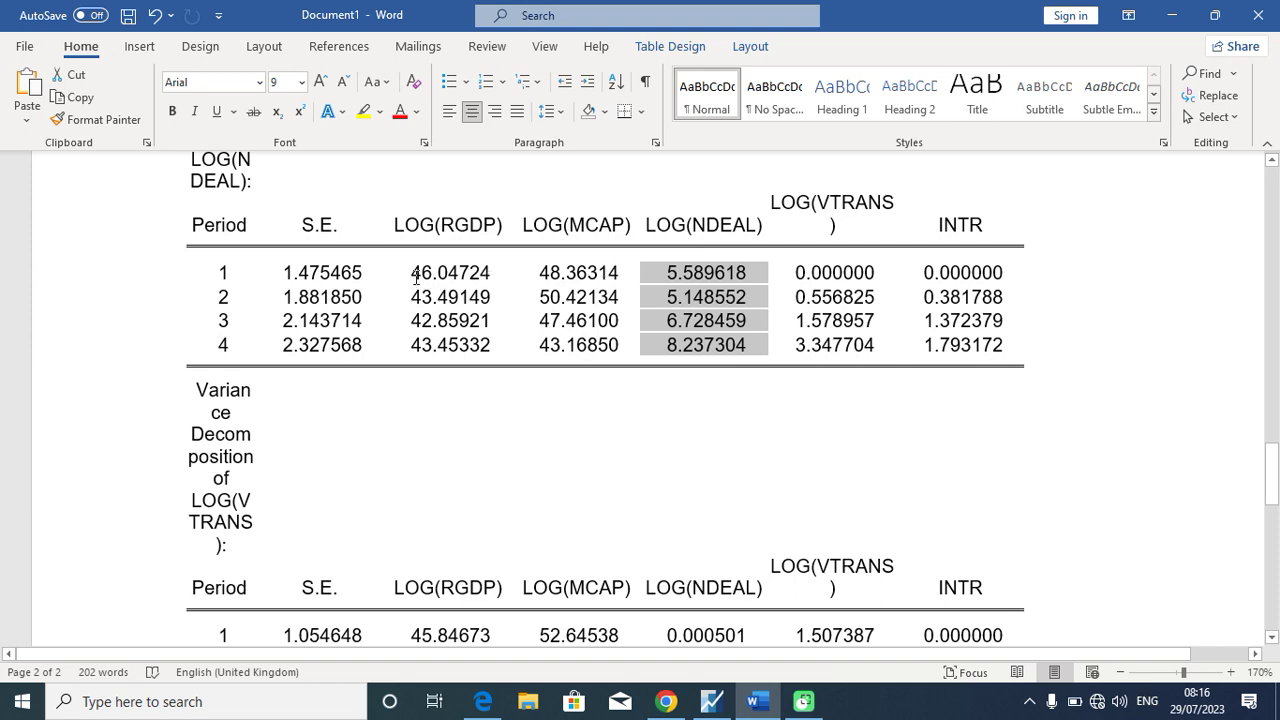
{"action": "left_click_drag", "start_coordinate": [425, 275], "coordinate": [551, 348]}
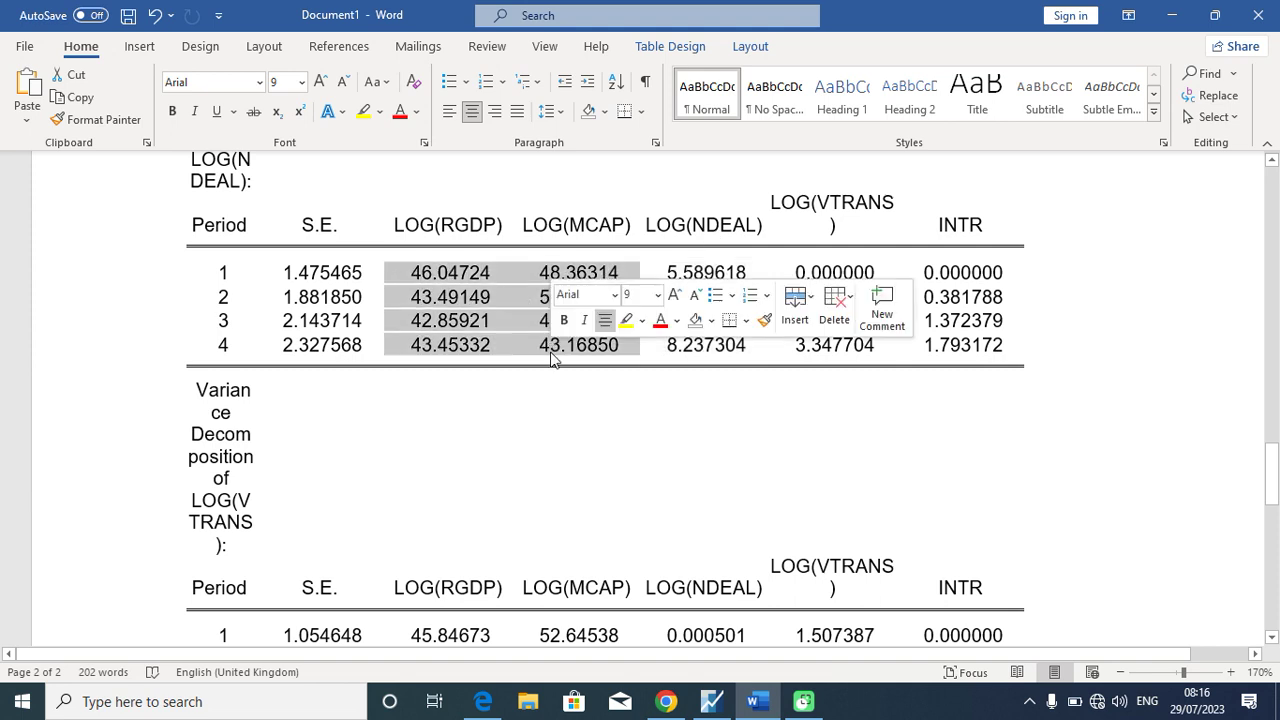
{"action": "left_click", "coordinate": [591, 433]}
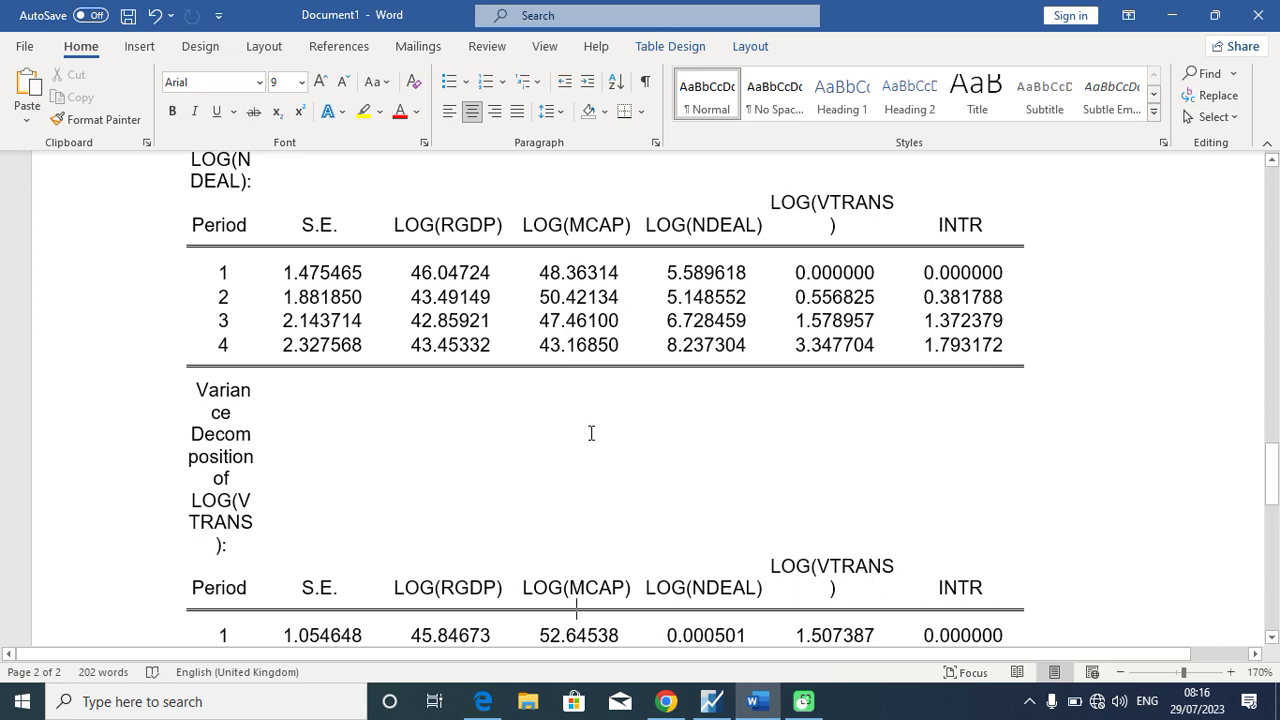
Examine the LOG(VTRANS) column for periods 1 to 4 in its own variance decomposition, and undo the last change
{"action": "scroll", "coordinate": [591, 433], "scroll_direction": "down", "scroll_amount": 4}
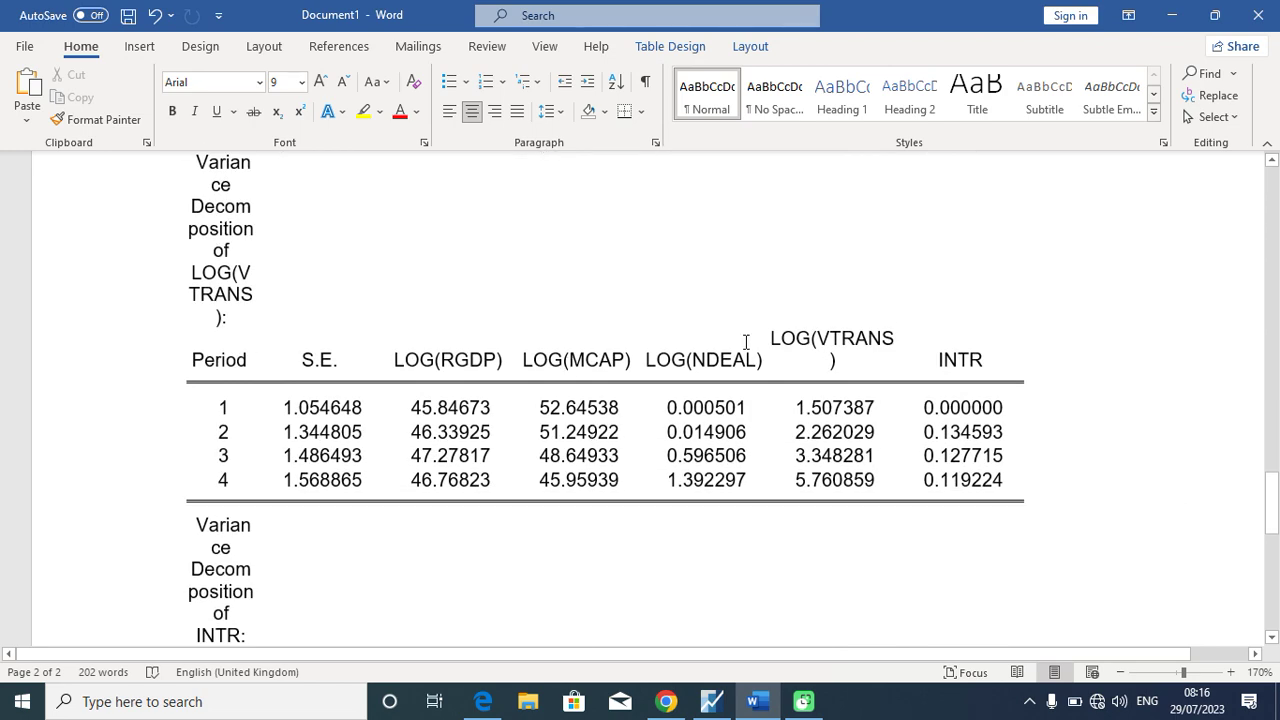
{"action": "left_click_drag", "start_coordinate": [800, 408], "coordinate": [824, 471]}
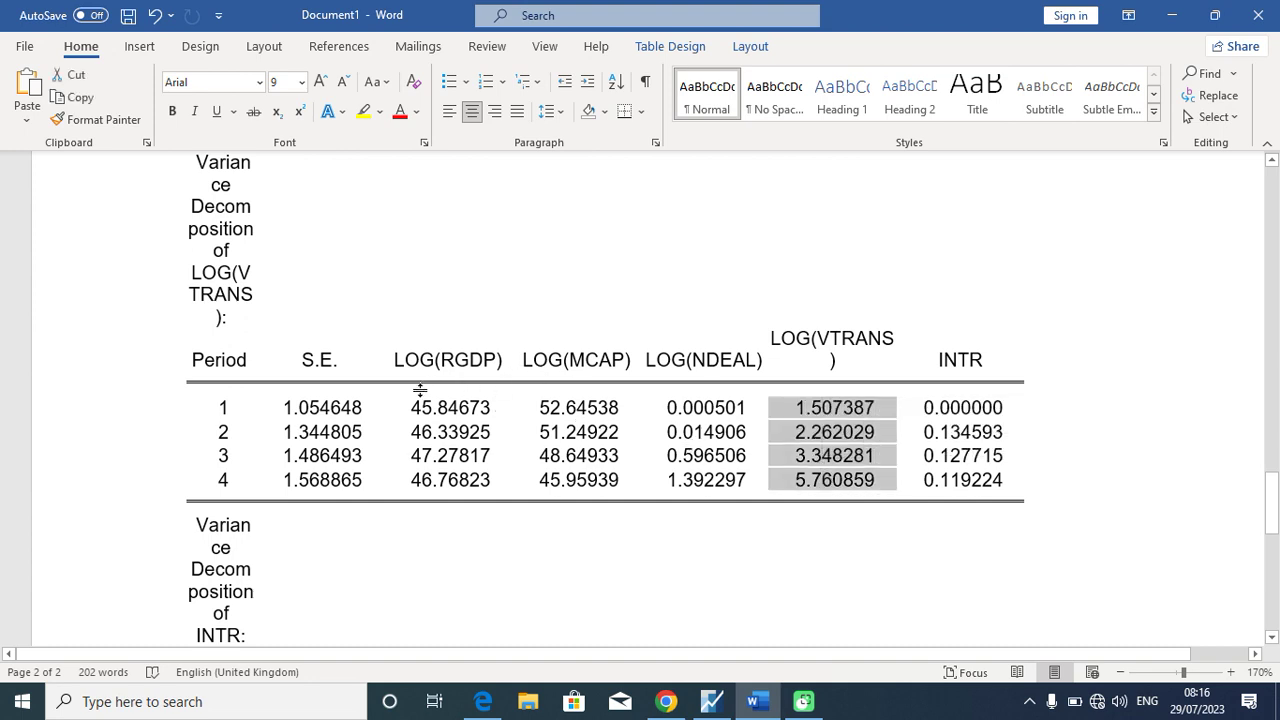
{"action": "key", "text": "ctrl+z"}
{"action": "key", "text": "Right"}
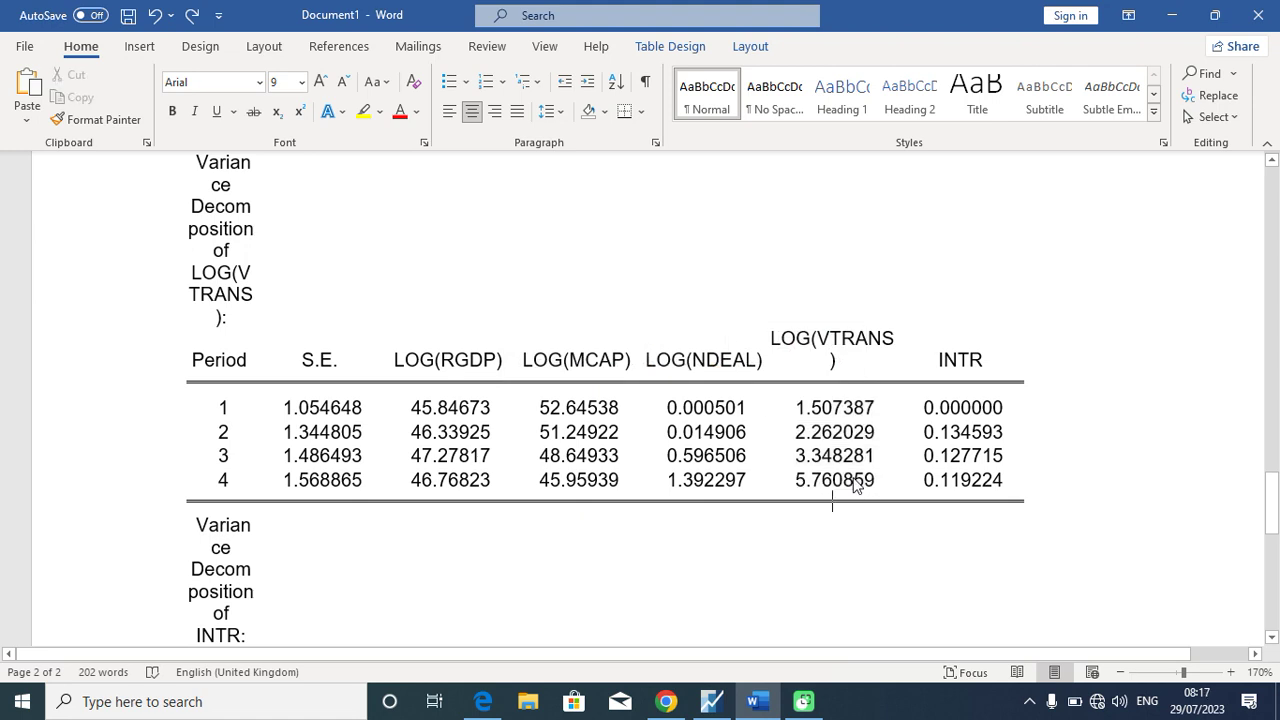
Examine the variance decomposition of INTR, checking its own shares for periods 1 and 2 and for periods 3 and 4
{"action": "scroll", "coordinate": [855, 485], "scroll_direction": "down", "scroll_amount": 5}
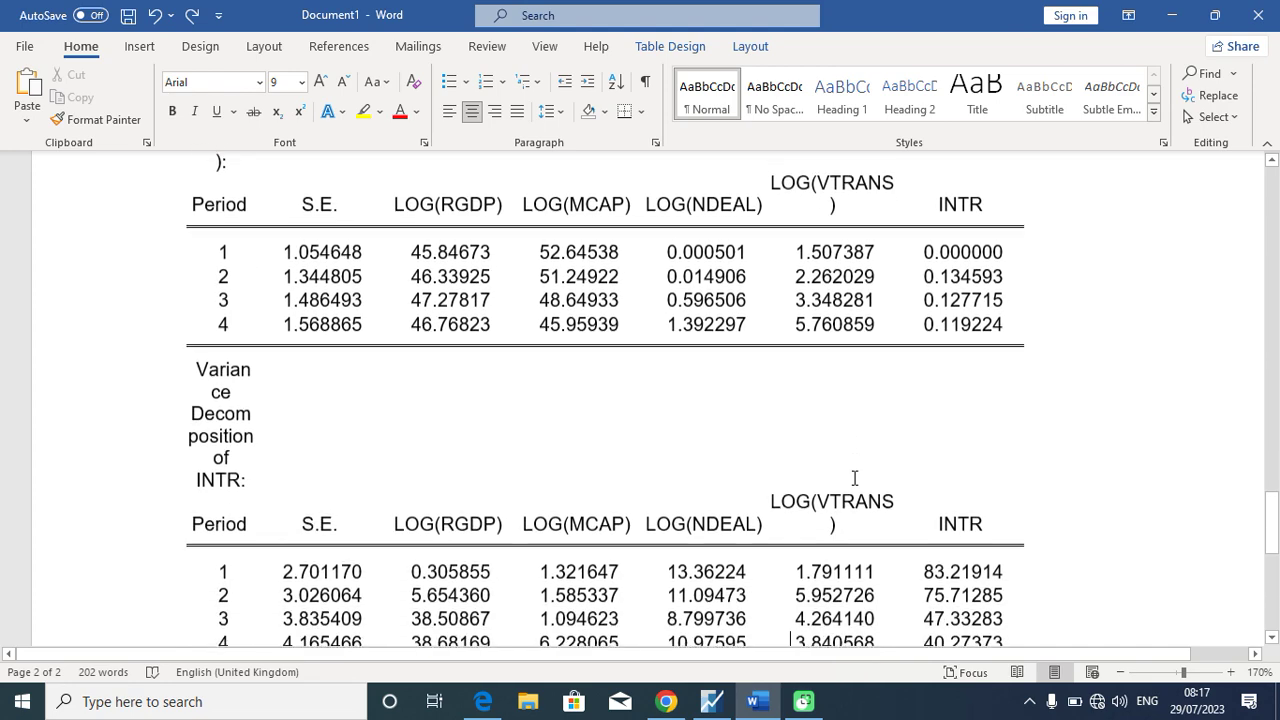
{"action": "scroll", "coordinate": [855, 478], "scroll_direction": "down", "scroll_amount": 3}
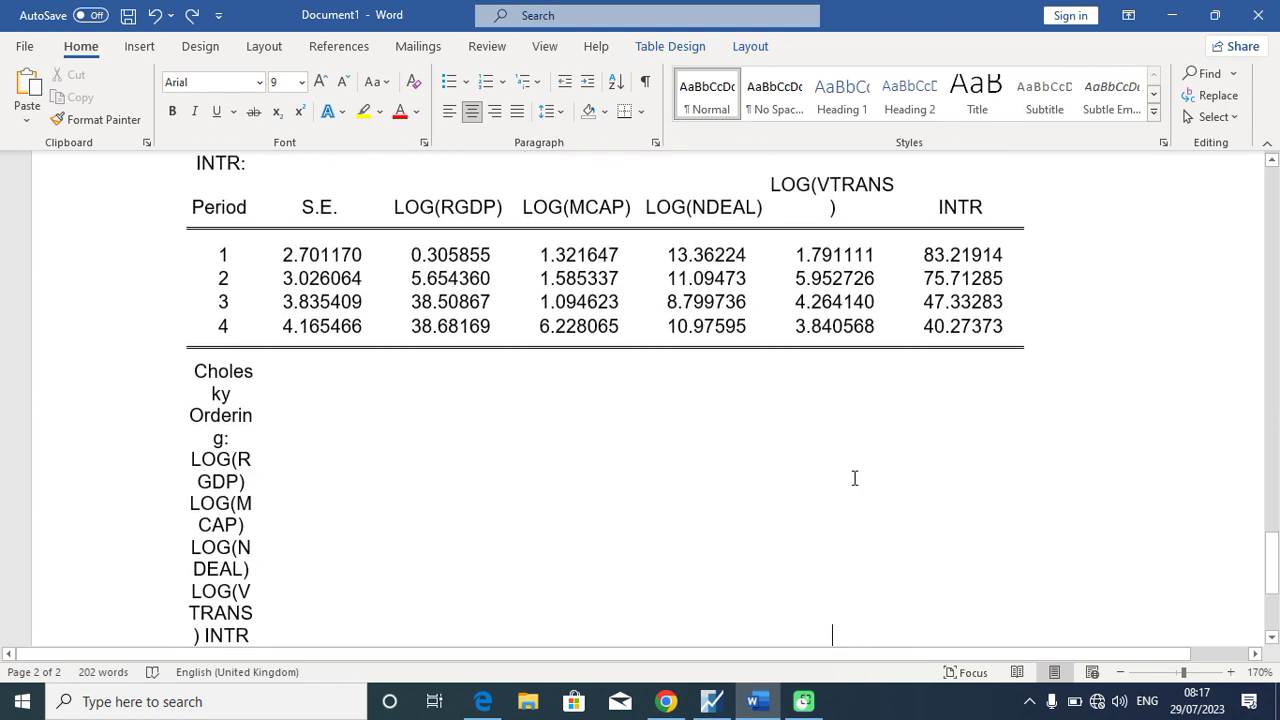
{"action": "key", "text": "Up"}
{"action": "key", "text": "Up"}
{"action": "key", "text": "Up"}
{"action": "key", "text": "Up"}
{"action": "key", "text": "Up"}
{"action": "key", "text": "Up"}
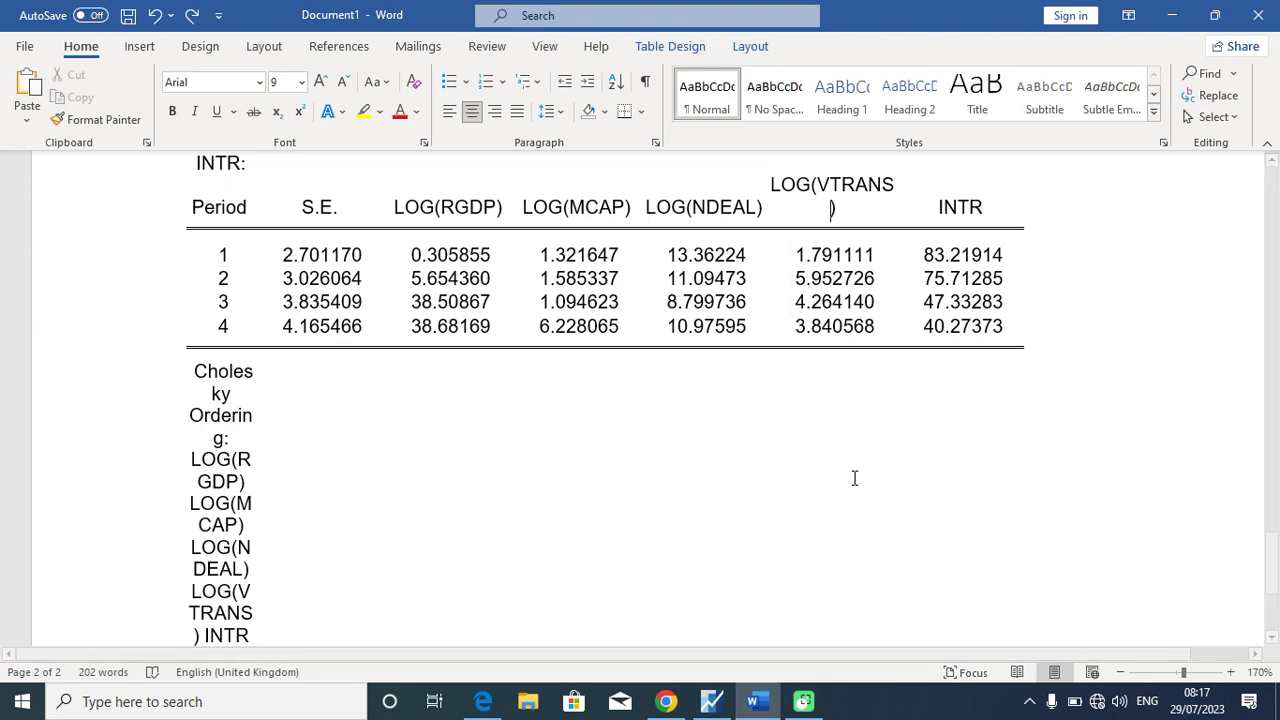
{"action": "key", "text": "Up"}
{"action": "key", "text": "Up"}
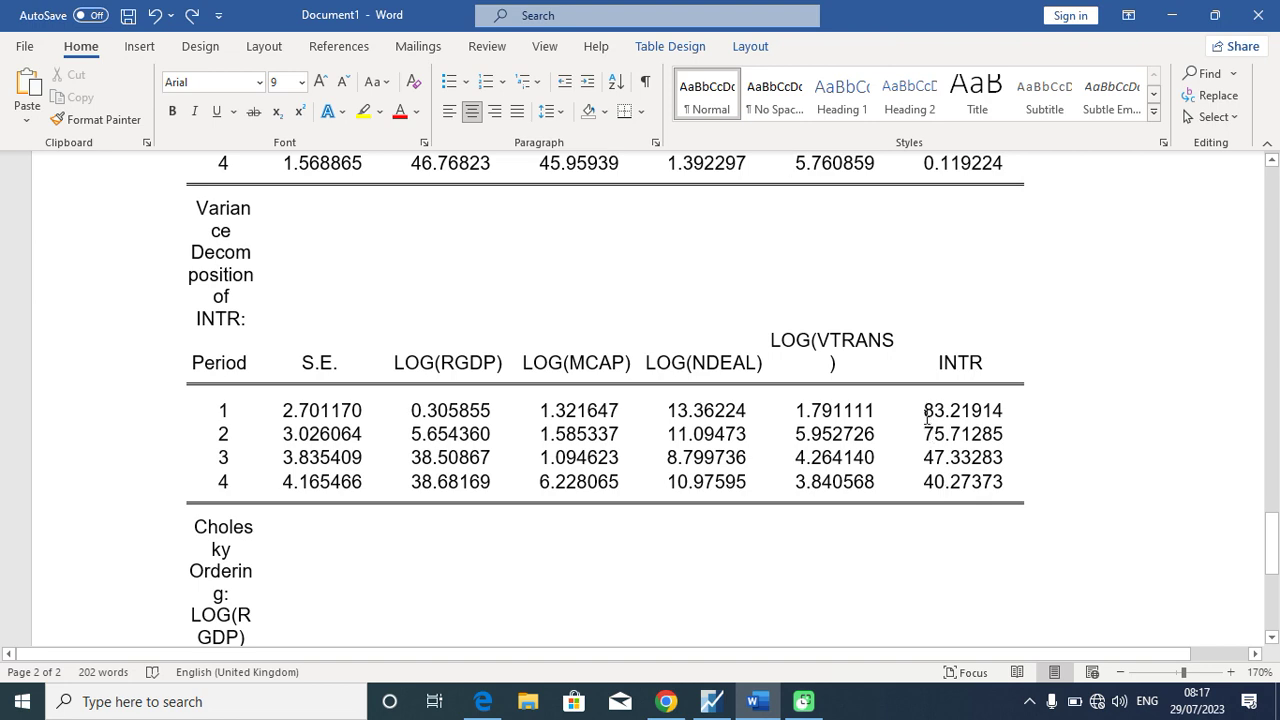
{"action": "left_click_drag", "start_coordinate": [926, 416], "coordinate": [966, 433]}
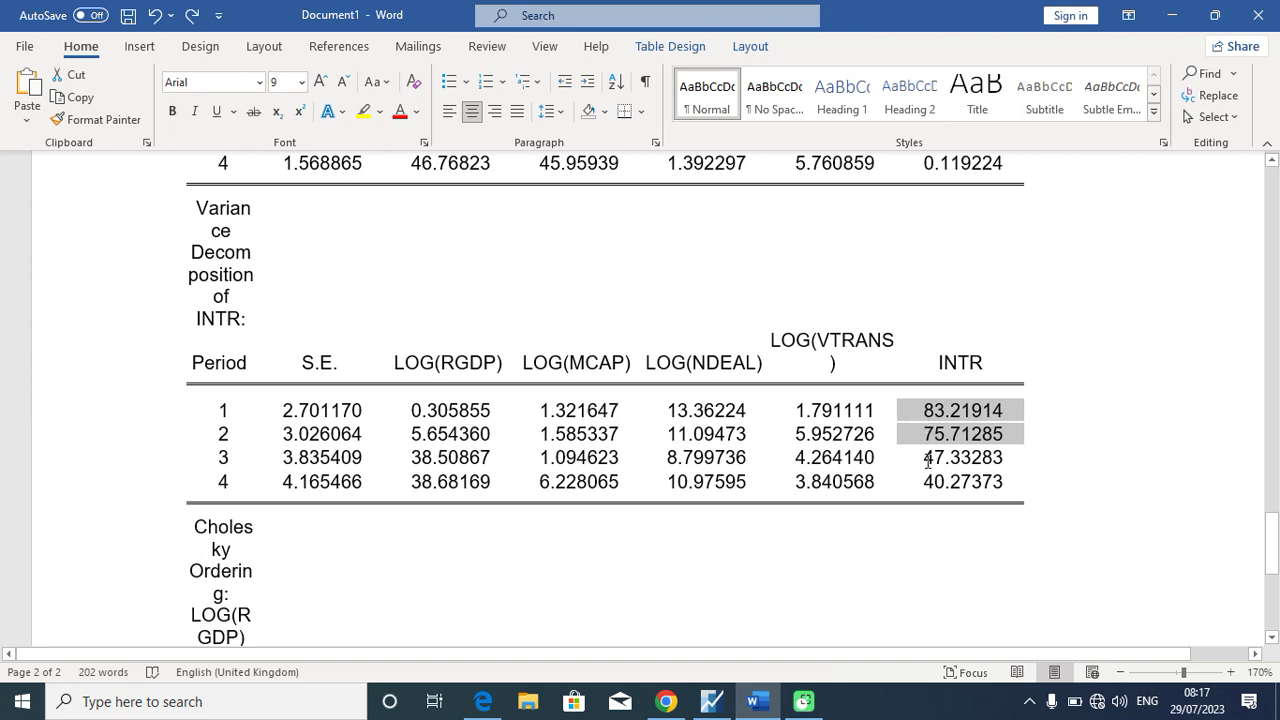
{"action": "left_click_drag", "start_coordinate": [927, 459], "coordinate": [950, 490]}
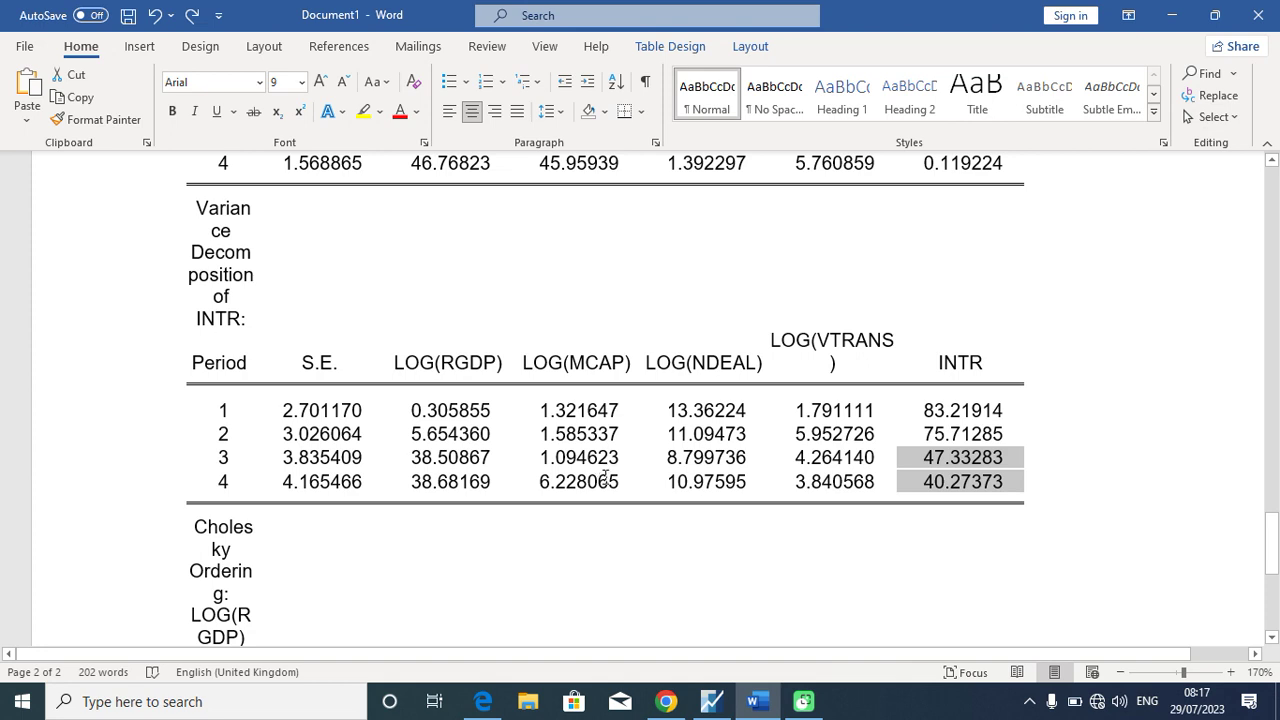
{"action": "left_click", "coordinate": [1030, 337]}
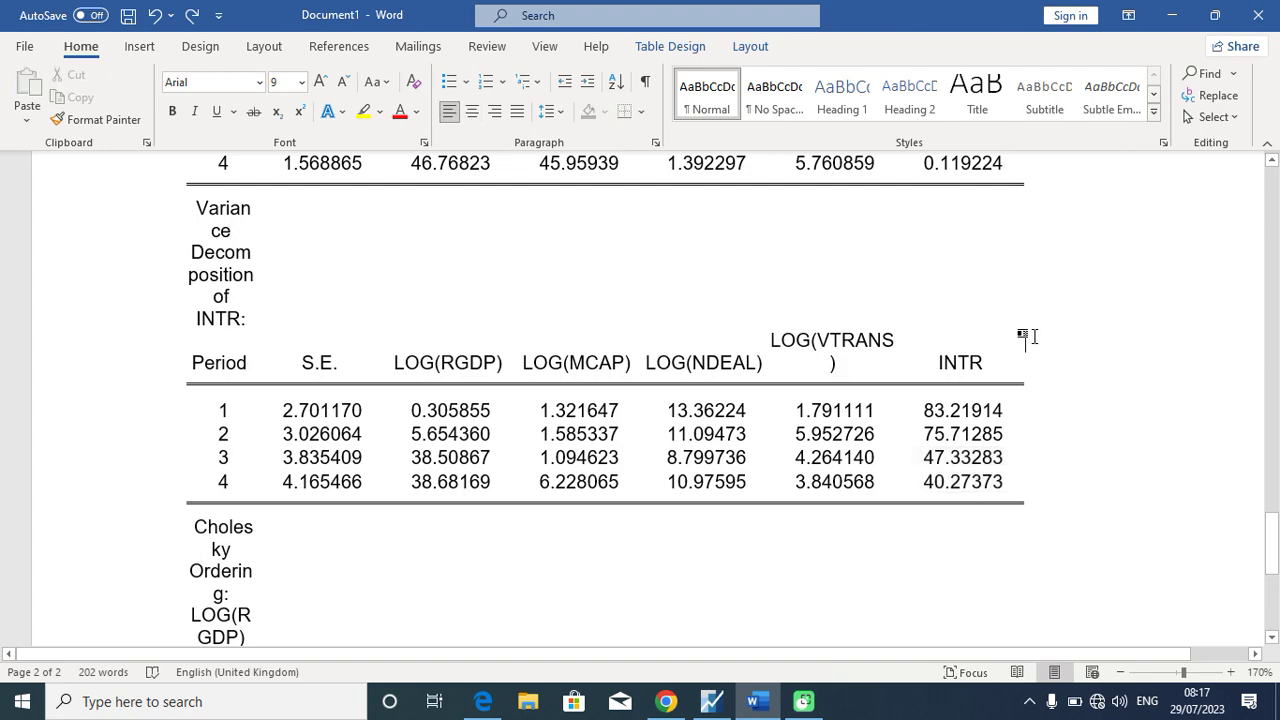